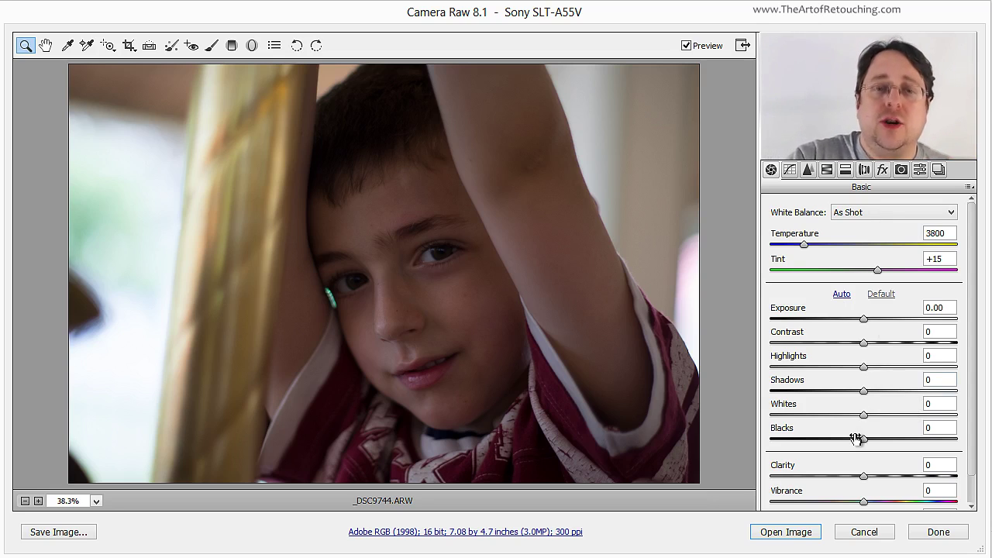
- In the Basic panel, set Exposure +1.00, Shadows +39, Blacks -35 and Vibrance +38
{"action": "left_click_drag", "start_coordinate": [863, 319], "coordinate": [883, 328]}
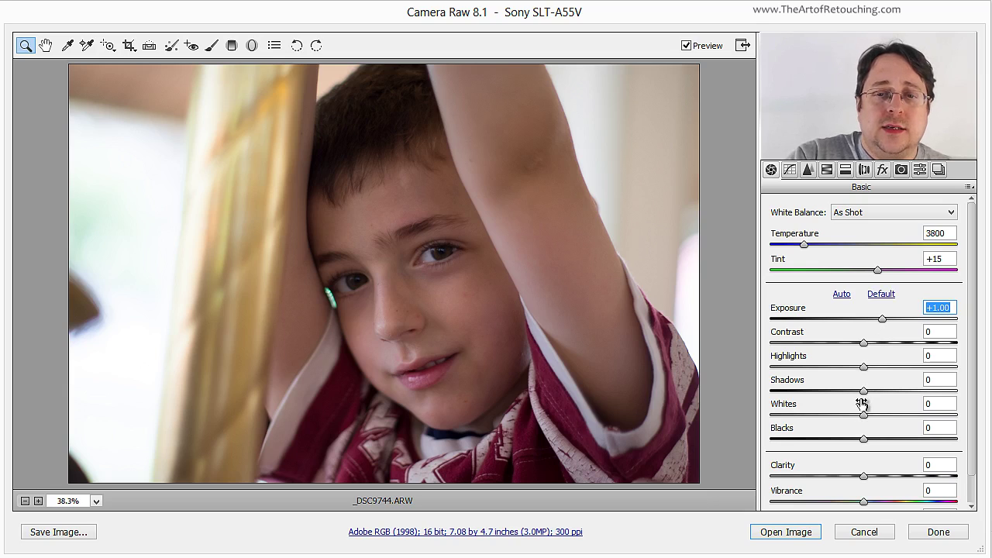
{"action": "left_click_drag", "start_coordinate": [863, 390], "coordinate": [903, 398]}
{"action": "left_click_drag", "start_coordinate": [863, 440], "coordinate": [900, 476]}
{"action": "scroll", "coordinate": [902, 446], "scroll_direction": "down", "scroll_amount": 1}
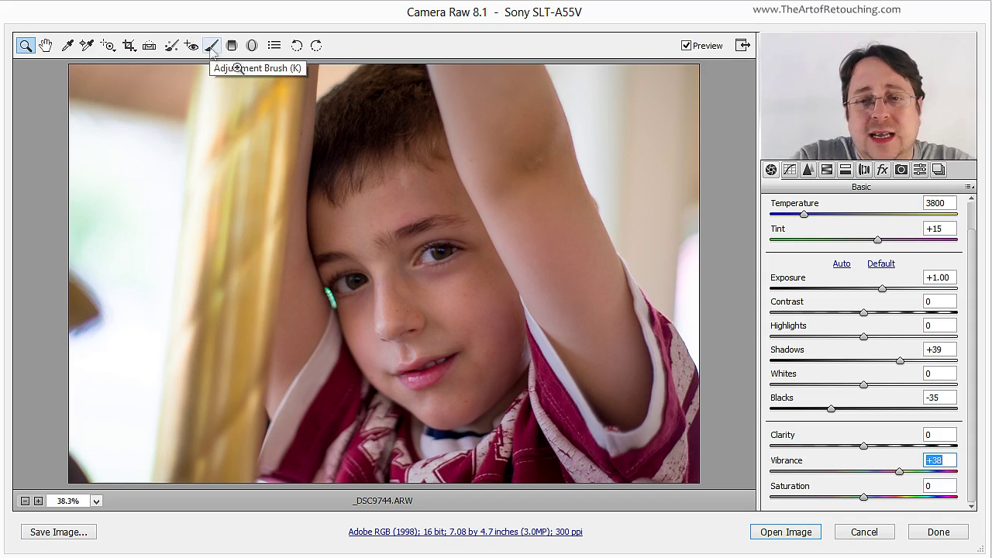
- Switch to the Adjustment Brush tool for painting local edits
{"action": "scroll", "coordinate": [870, 226], "scroll_direction": "up", "scroll_amount": 1}
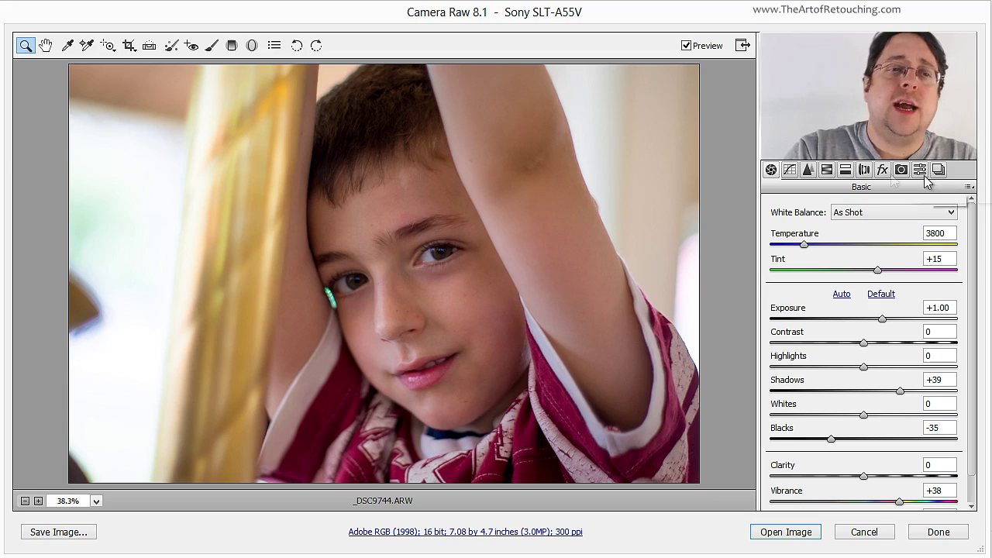
{"action": "left_click", "coordinate": [211, 46]}
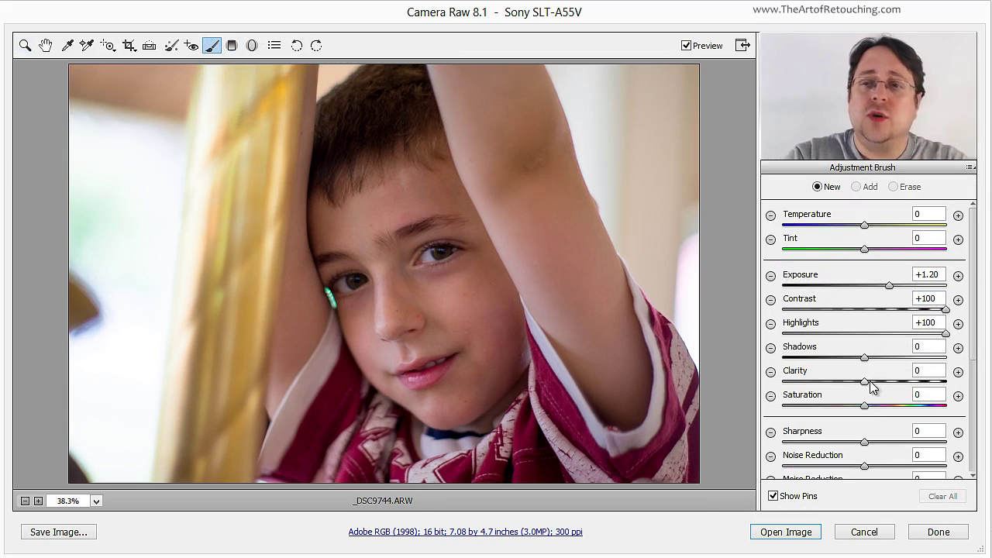
{"action": "scroll", "coordinate": [870, 389], "scroll_direction": "down", "scroll_amount": 1}
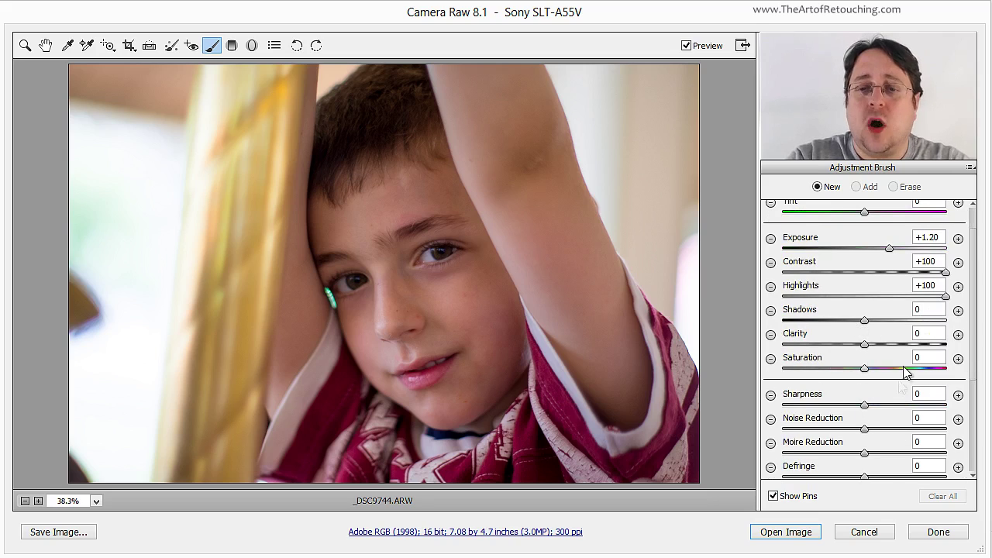
{"action": "scroll", "coordinate": [906, 374], "scroll_direction": "up", "scroll_amount": 1}
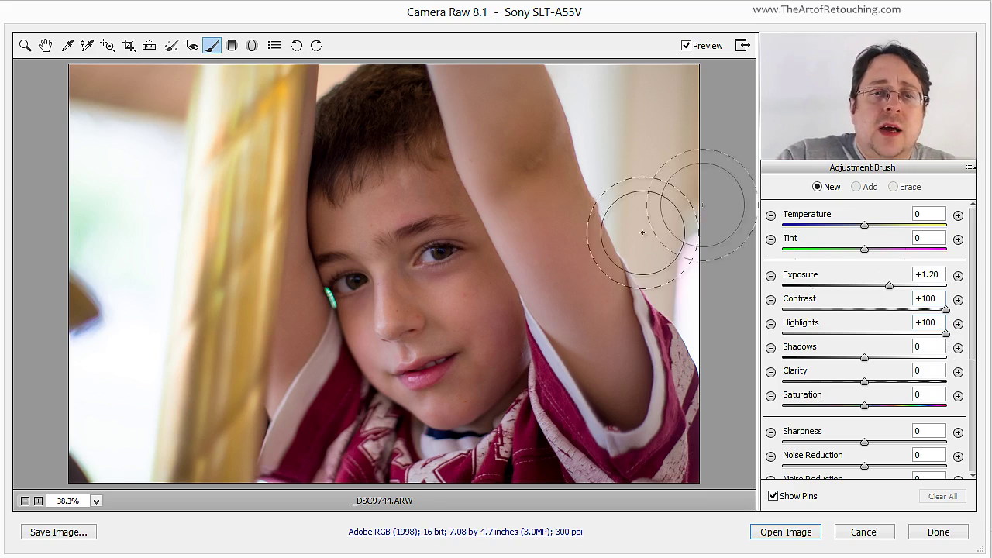
{"action": "mouse_move", "coordinate": [498, 121]}
{"action": "left_mouse_down"}
{"action": "mouse_move", "coordinate": [524, 164]}
{"action": "mouse_move", "coordinate": [637, 434]}
{"action": "left_mouse_up"}
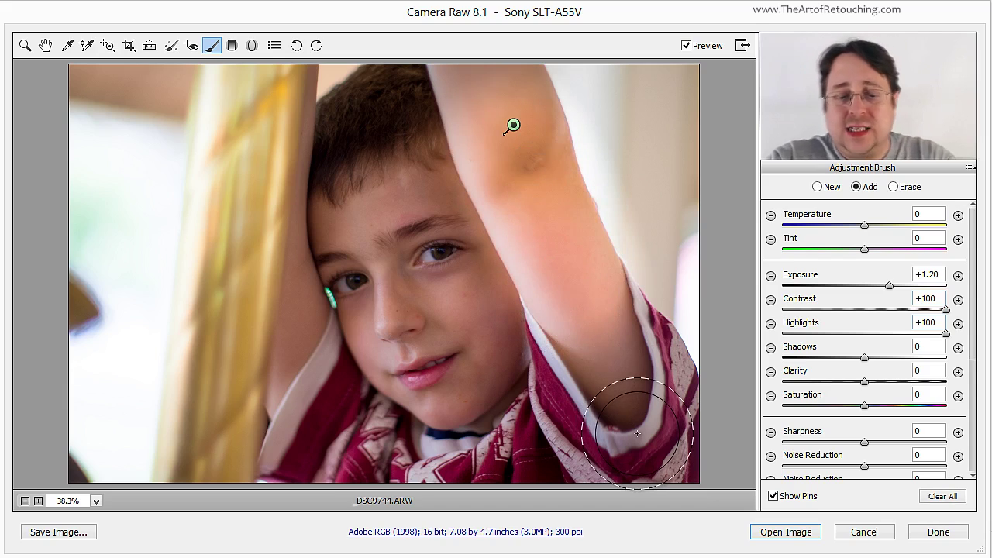
{"action": "key", "text": "Delete"}
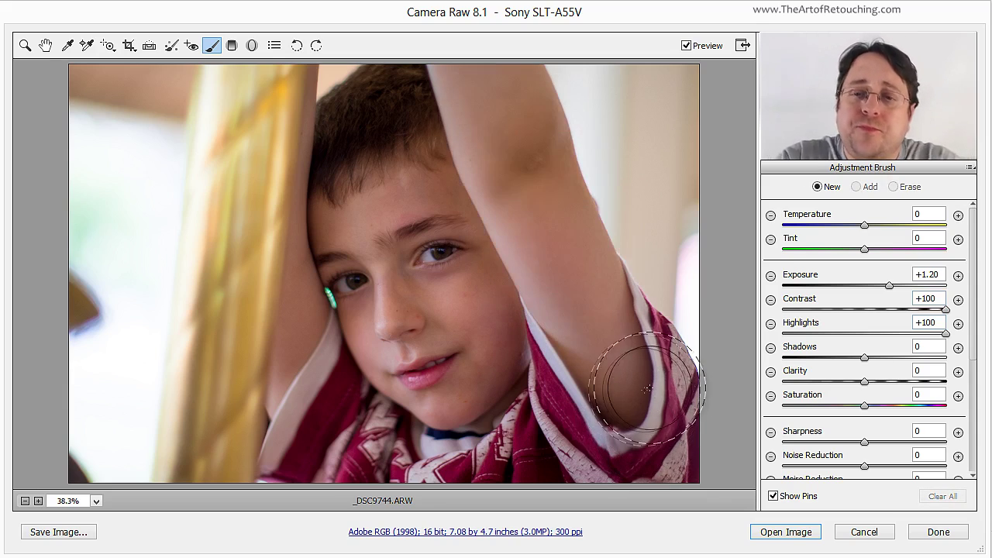
- Zero the brush's Exposure, Contrast and Highlights values
{"action": "left_click", "coordinate": [935, 275]}
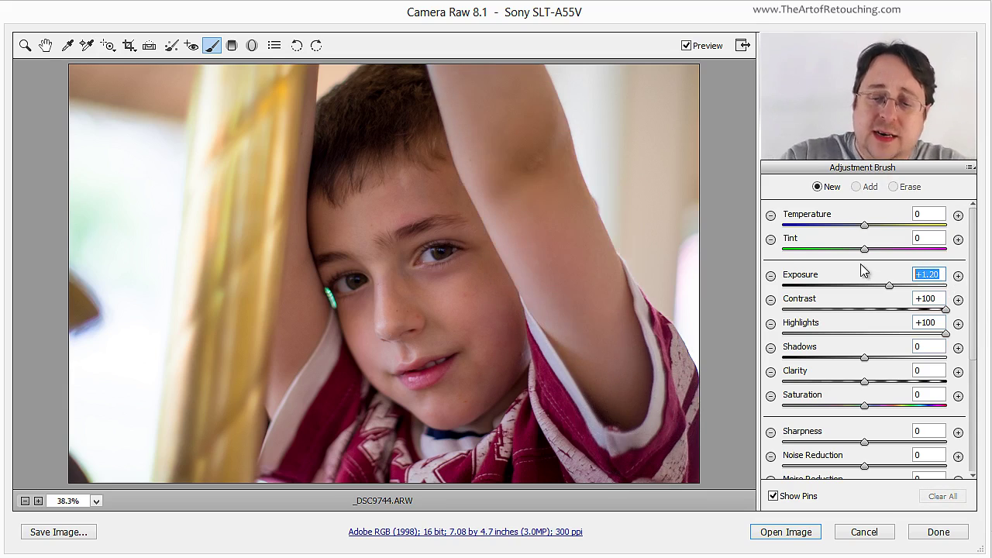
{"action": "type", "text": "0"}
{"action": "key", "text": "Tab"}
{"action": "type", "text": "0"}
{"action": "key", "text": "Tab"}
{"action": "type", "text": "0"}
{"action": "key", "text": "Tab"}
{"action": "type", "text": "0"}
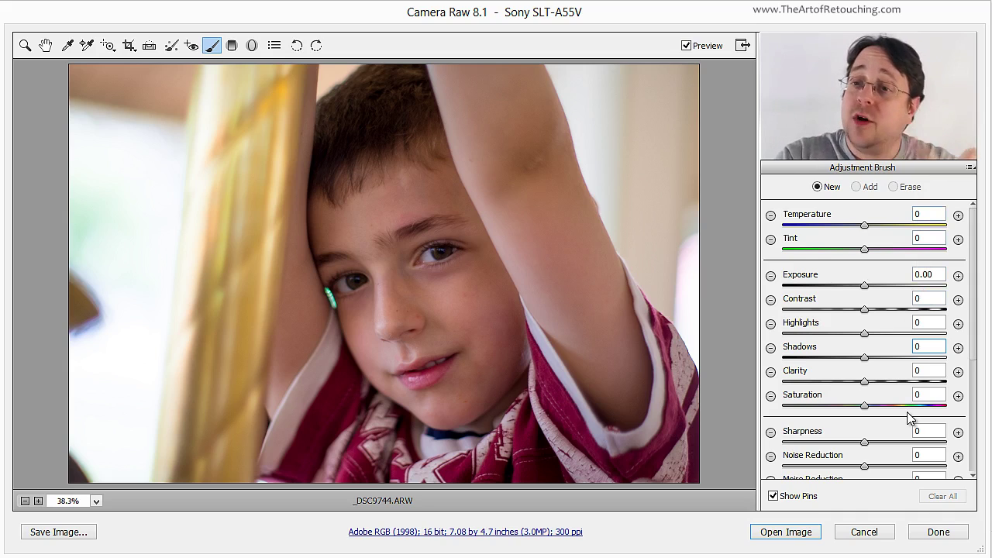
- Dismiss the error from painting with zeroed settings, then lower brush Exposure to -4.00
{"action": "left_click", "coordinate": [454, 225]}
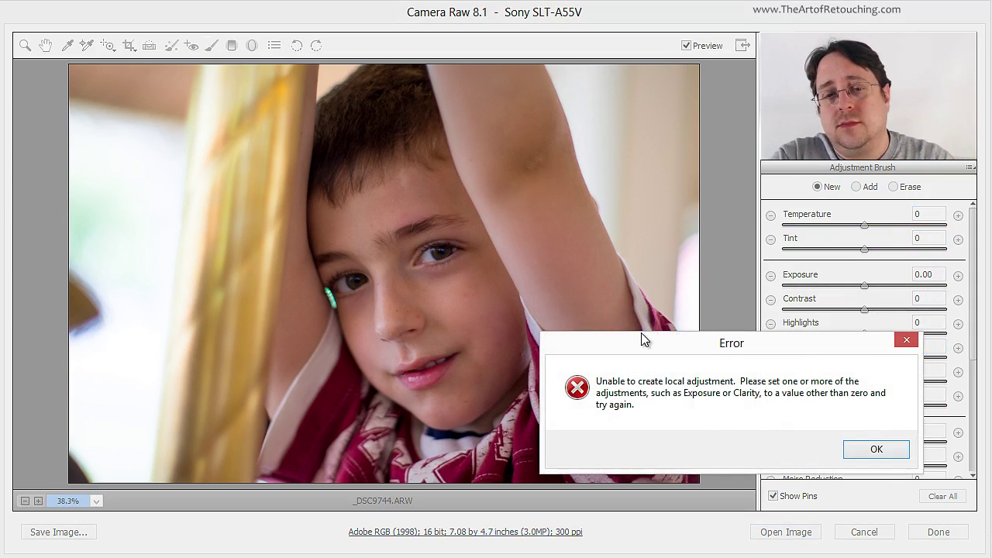
{"action": "left_click_drag", "start_coordinate": [643, 343], "coordinate": [380, 216]}
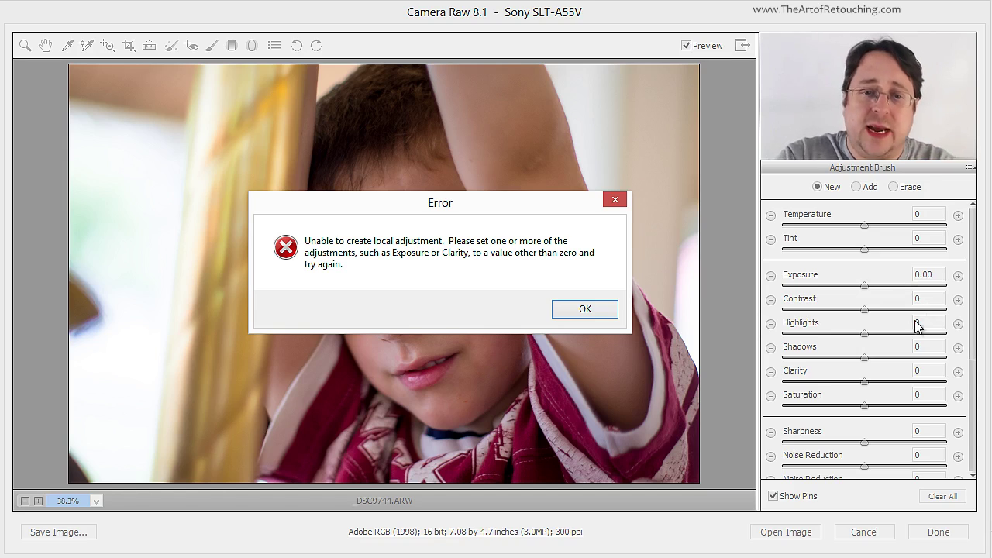
{"action": "key", "text": "Return"}
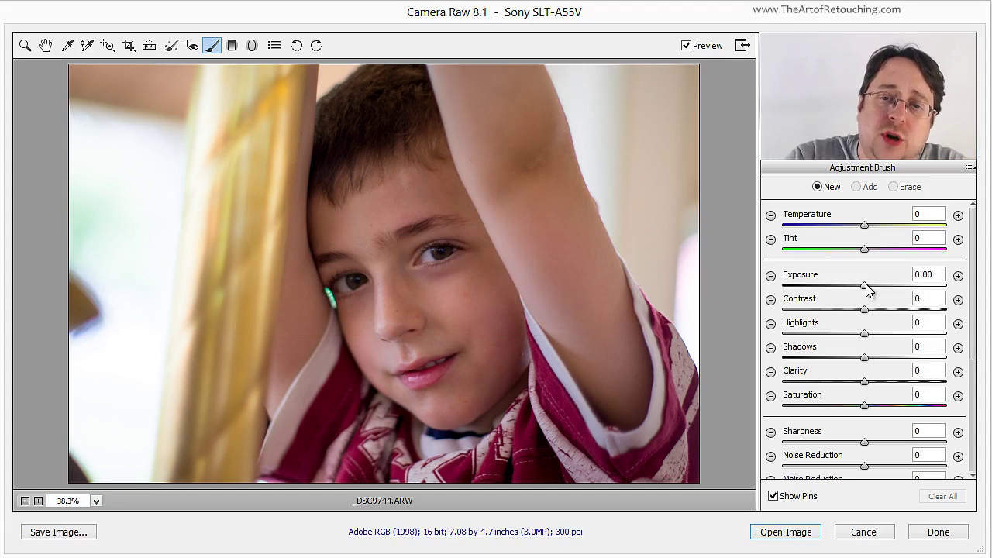
{"action": "left_click_drag", "start_coordinate": [867, 294], "coordinate": [764, 288]}
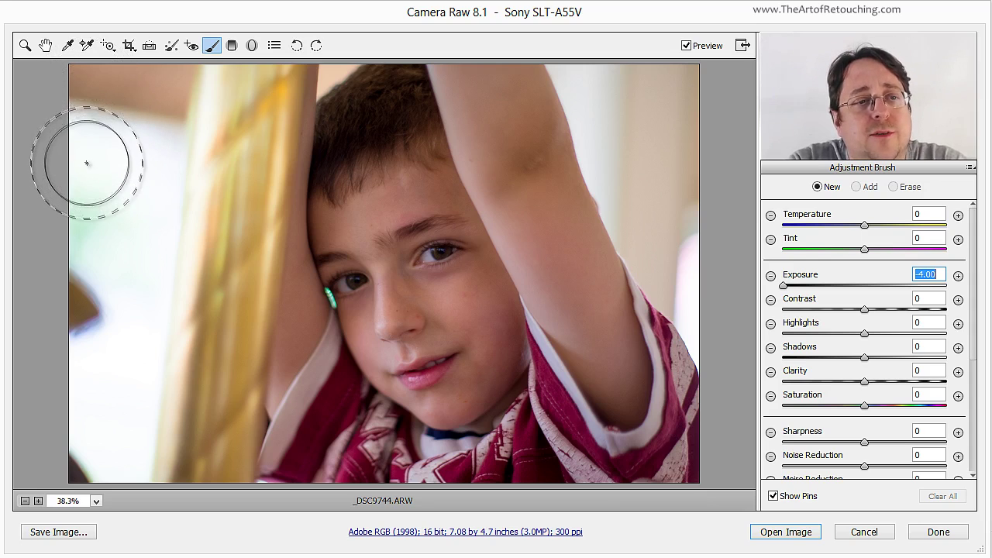
- Paint the -4.00 exposure brush over the window's left edge and blurred background
{"action": "mouse_move", "coordinate": [79, 154]}
{"action": "left_mouse_down"}
{"action": "mouse_move", "coordinate": [160, 162]}
{"action": "mouse_move", "coordinate": [150, 165]}
{"action": "left_mouse_up"}
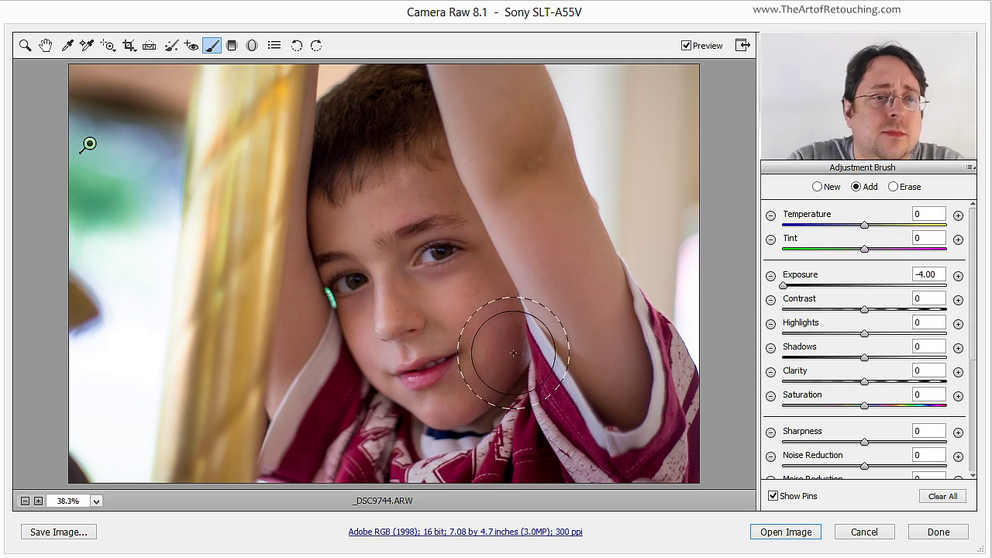
{"action": "mouse_move", "coordinate": [163, 293]}
{"action": "left_mouse_down"}
{"action": "mouse_move", "coordinate": [133, 208]}
{"action": "mouse_move", "coordinate": [141, 261]}
{"action": "mouse_move", "coordinate": [77, 204]}
{"action": "mouse_move", "coordinate": [145, 324]}
{"action": "mouse_move", "coordinate": [111, 386]}
{"action": "mouse_move", "coordinate": [72, 406]}
{"action": "mouse_move", "coordinate": [157, 479]}
{"action": "left_mouse_up"}
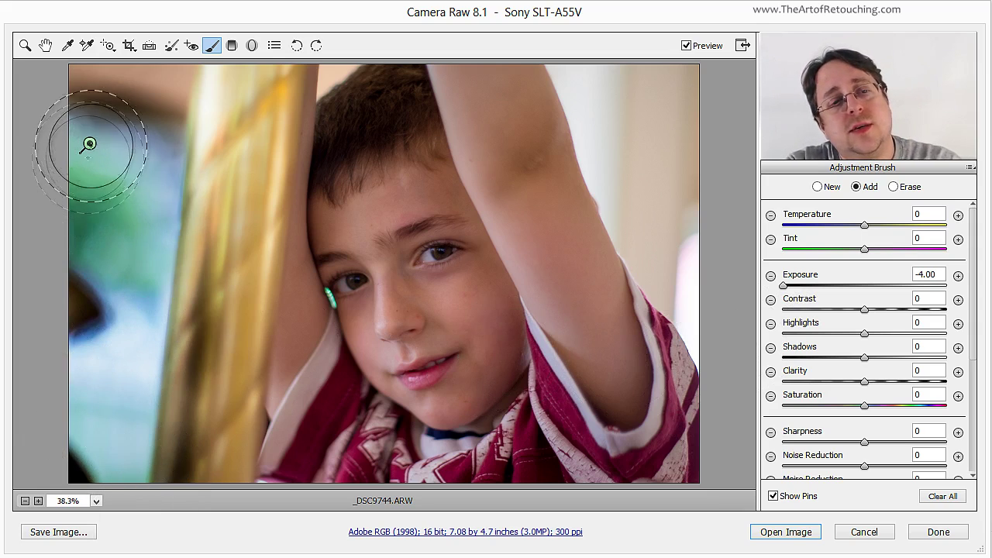
- Resize the brush and paint the darkening along the top of the yellow pole
{"action": "mouse_move", "coordinate": [90, 144]}
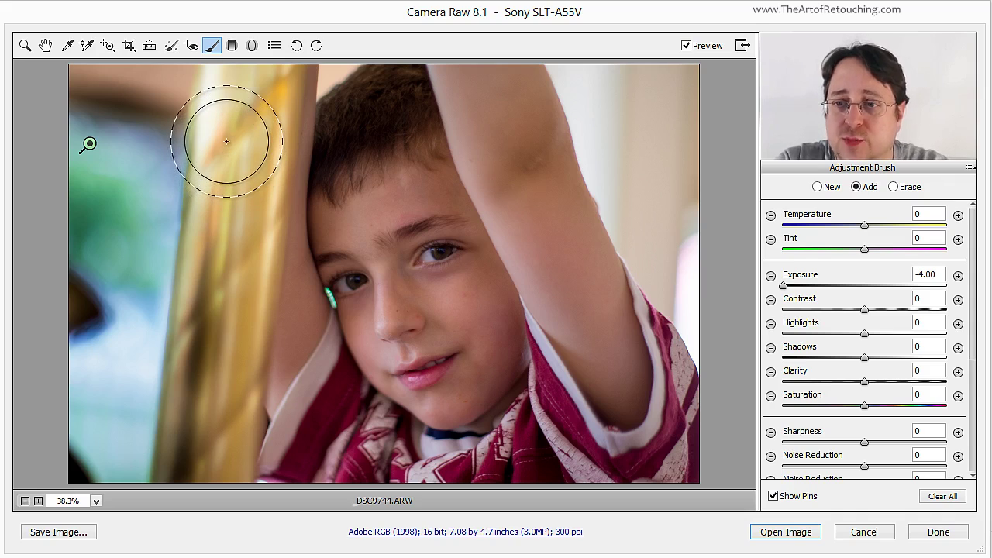
{"action": "key", "text": "bracketleft"}
{"action": "key", "text": "bracketleft"}
{"action": "key", "text": "bracketleft"}
{"action": "key", "text": "bracketleft"}
{"action": "key", "text": "bracketleft"}
{"action": "key", "text": "bracketleft"}
{"action": "key", "text": "bracketleft"}
{"action": "key", "text": "bracketleft"}
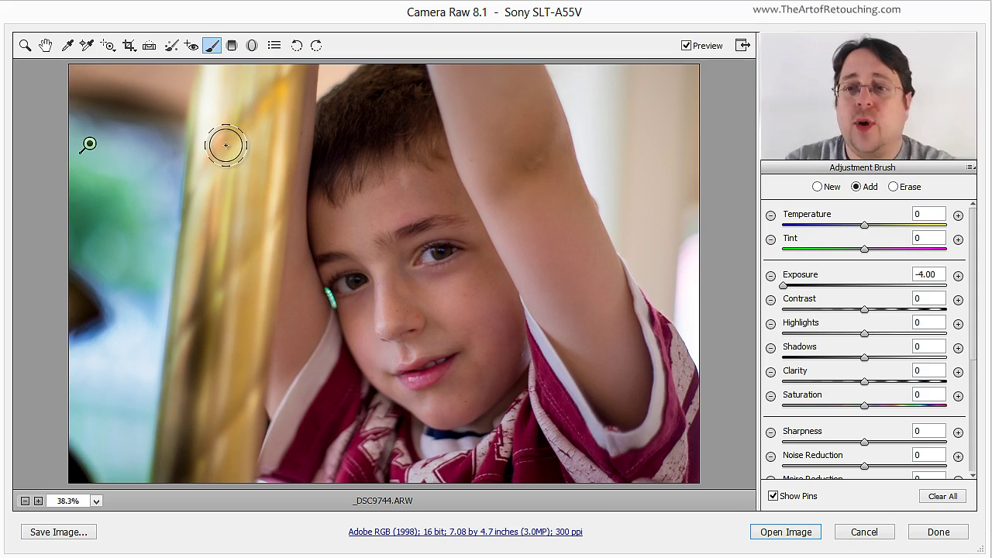
{"action": "key", "text": "bracketright"}
{"action": "key", "text": "bracketright"}
{"action": "key", "text": "bracketright"}
{"action": "key", "text": "bracketright"}
{"action": "key", "text": "bracketleft"}
{"action": "key", "text": "bracketleft"}
{"action": "key", "text": "bracketleft"}
{"action": "key", "text": "bracketleft"}
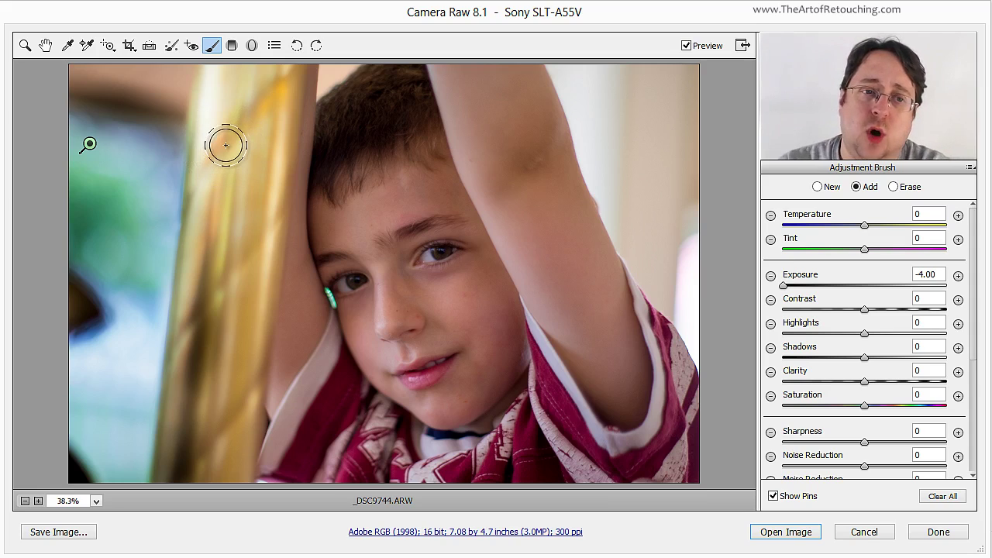
{"action": "key", "text": "bracketright"}
{"action": "key", "text": "bracketright"}
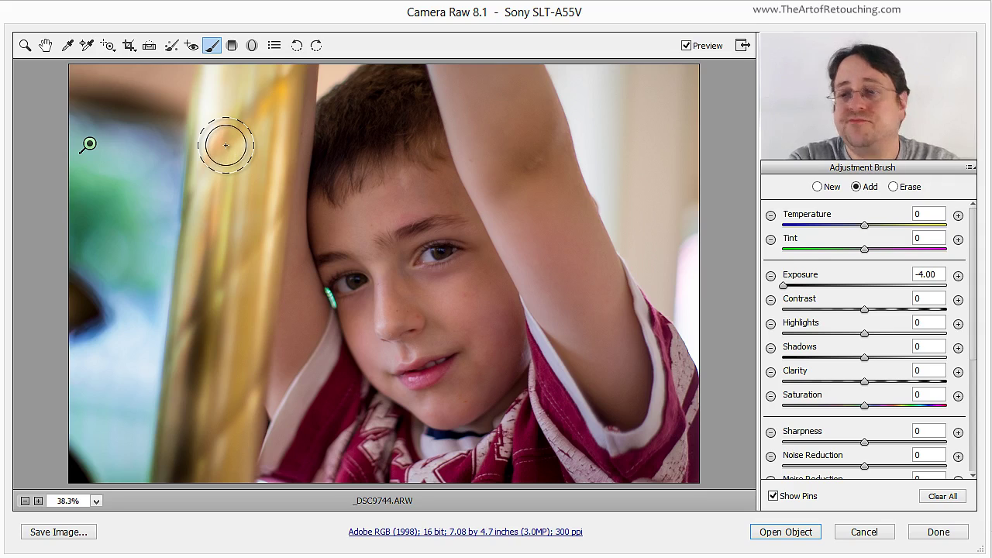
{"action": "key", "text": "shift"}
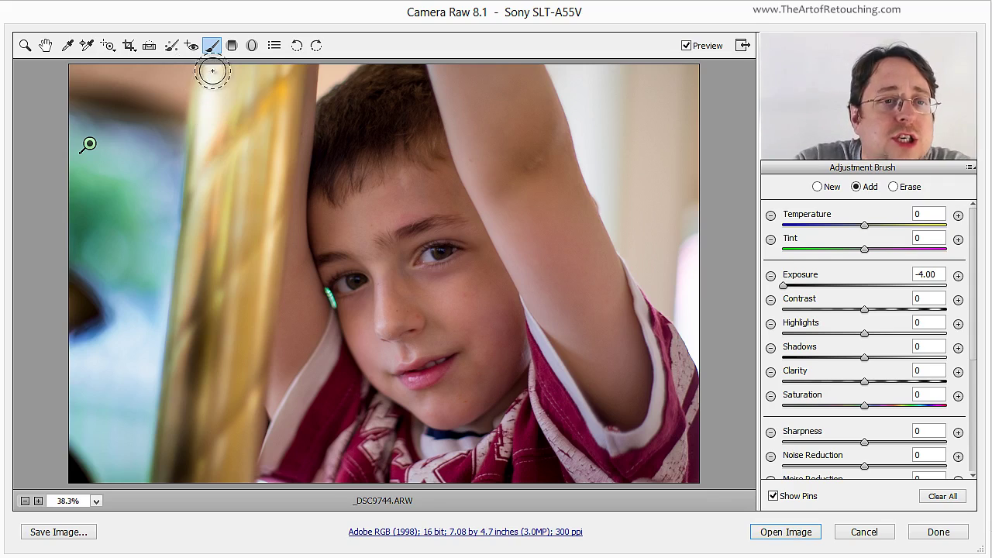
{"action": "left_click_drag", "start_coordinate": [210, 74], "coordinate": [180, 260]}
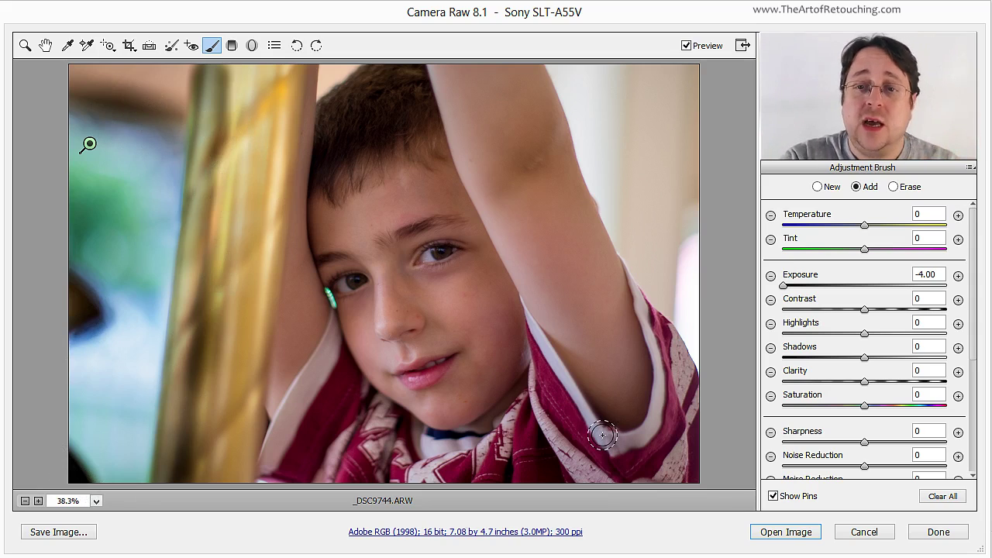
{"action": "left_click", "coordinate": [941, 273]}
- Reset the window adjustment's exposure, then set Exposure -2.00 and Highlights -55
{"action": "type", "text": "0"}
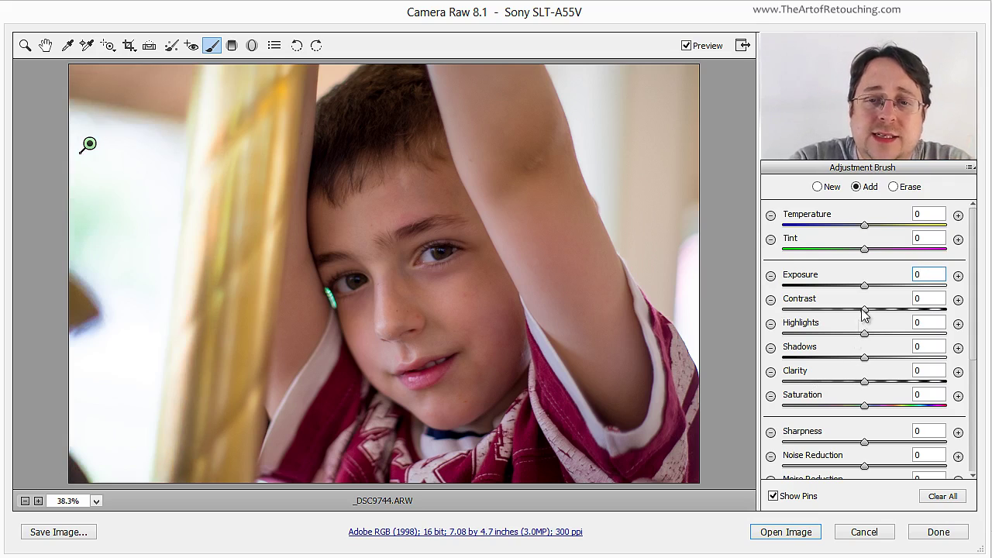
{"action": "left_click_drag", "start_coordinate": [866, 289], "coordinate": [821, 293]}
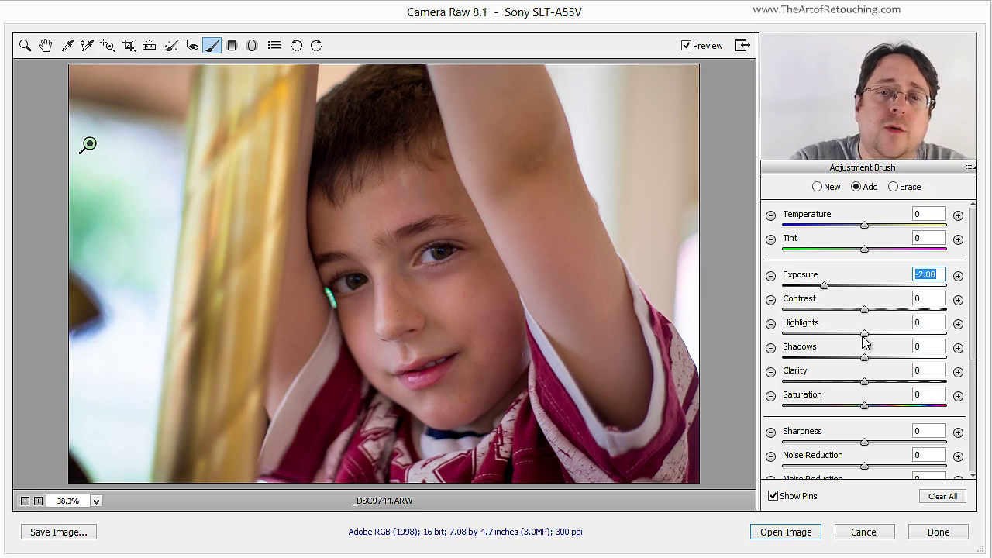
{"action": "left_click_drag", "start_coordinate": [864, 338], "coordinate": [821, 340]}
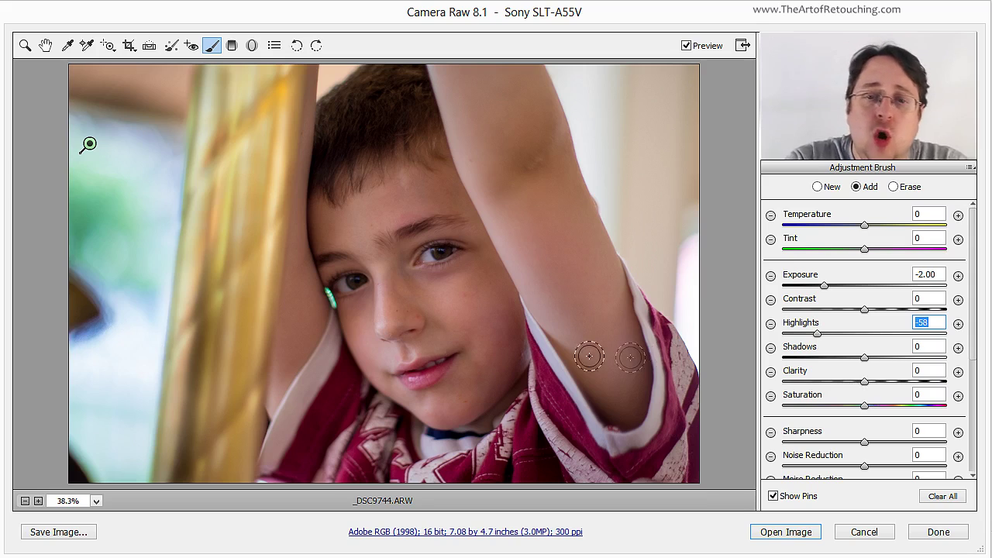
{"action": "left_click_drag", "start_coordinate": [816, 333], "coordinate": [770, 338]}
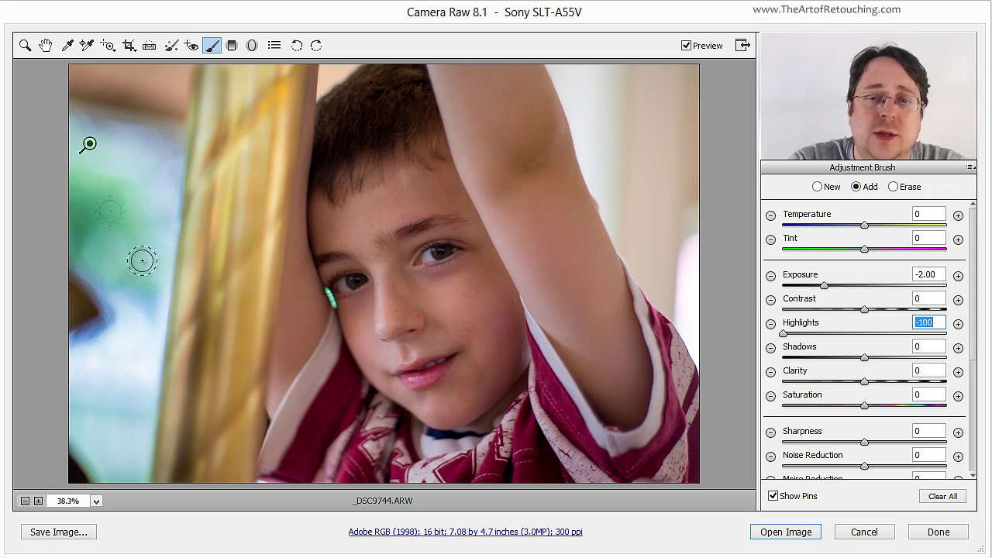
{"action": "left_click_drag", "start_coordinate": [790, 346], "coordinate": [826, 342]}
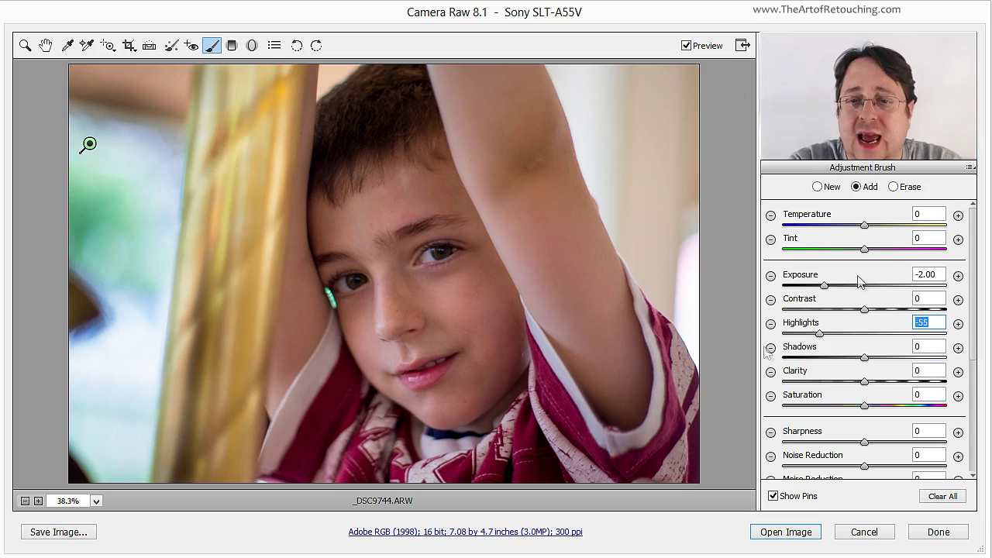
{"action": "left_click", "coordinate": [896, 188]}
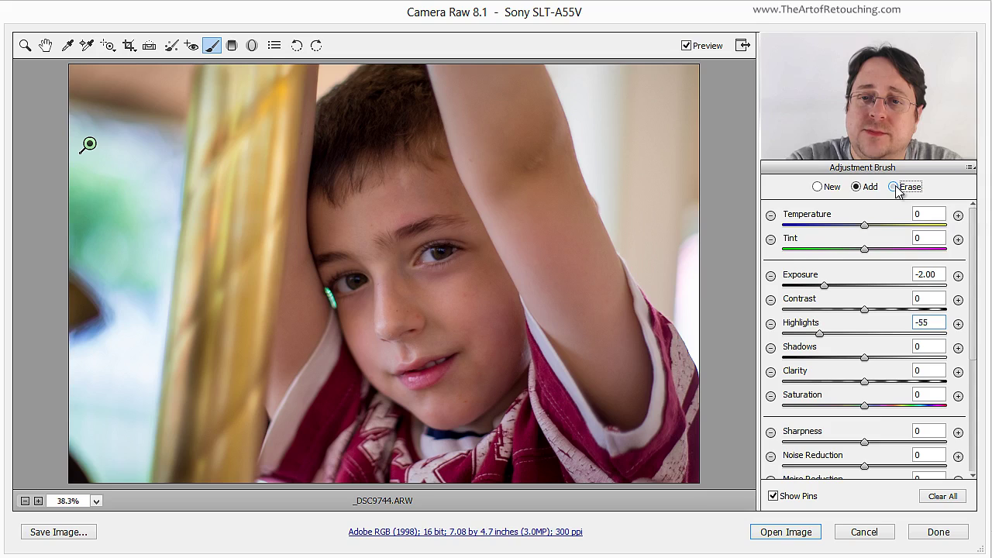
- In Erase mode, brush the darkening off the yellow pole at the left edge
{"action": "left_click", "coordinate": [817, 188]}
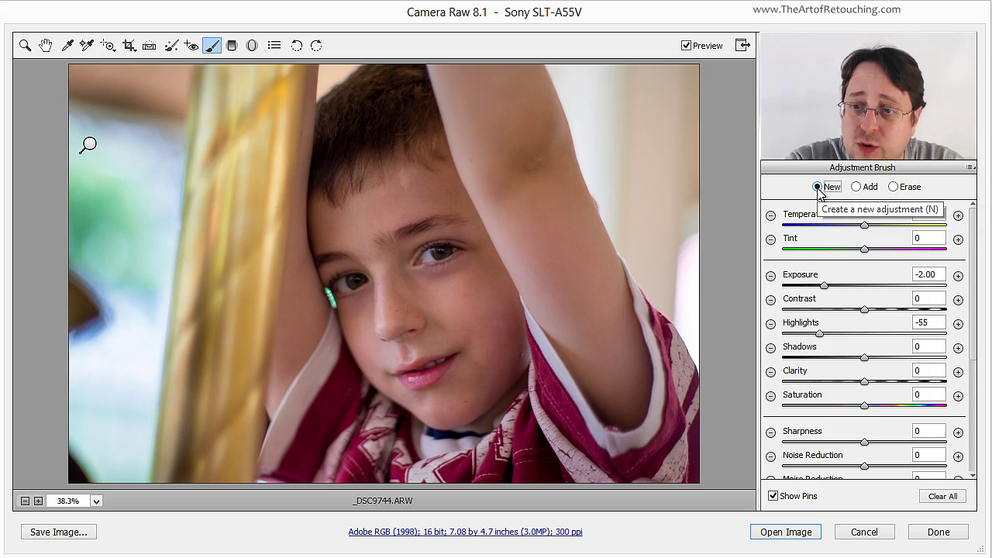
{"action": "left_click", "coordinate": [856, 187]}
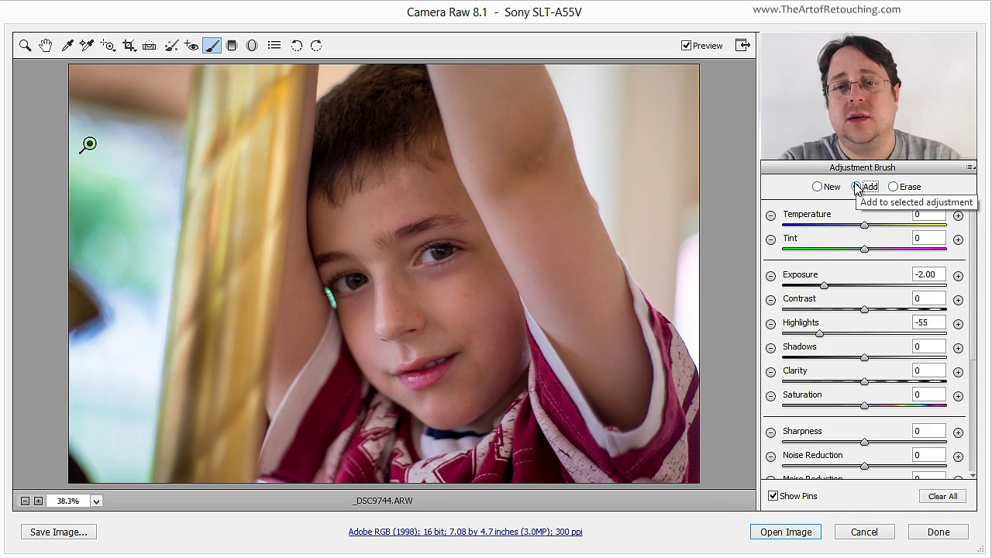
{"action": "left_click", "coordinate": [891, 188]}
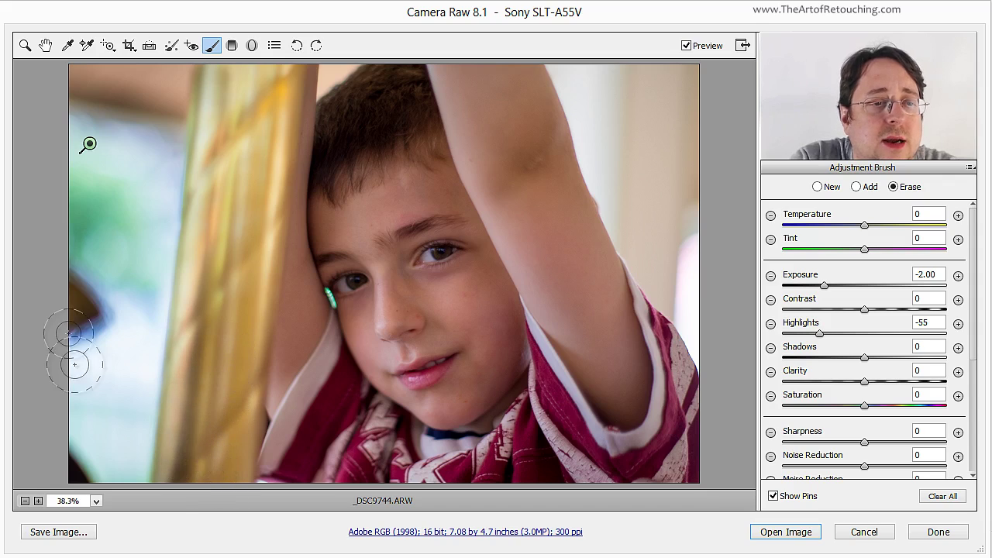
{"action": "mouse_move", "coordinate": [74, 365]}
{"action": "left_mouse_down"}
{"action": "mouse_move", "coordinate": [77, 310]}
{"action": "mouse_move", "coordinate": [62, 303]}
{"action": "left_mouse_up"}
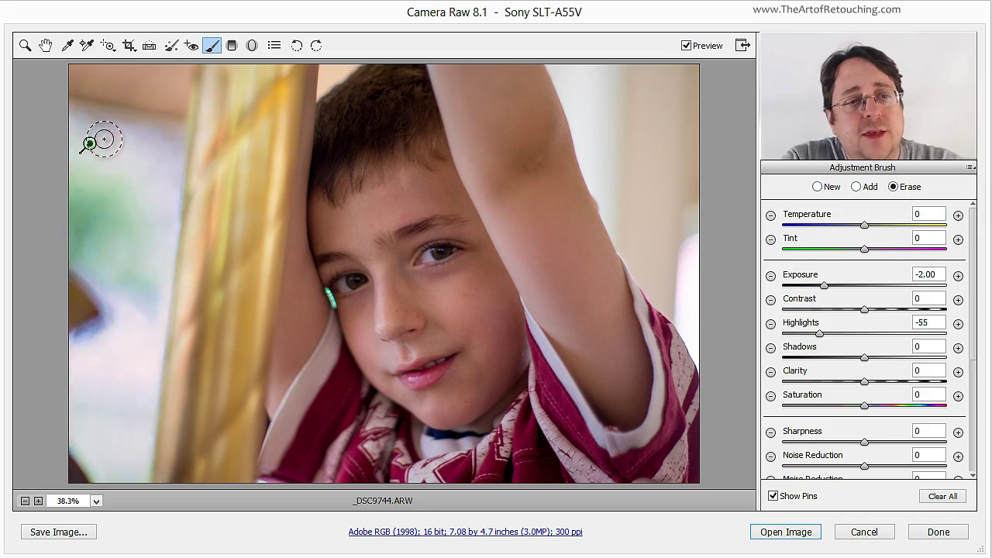
{"action": "mouse_move", "coordinate": [90, 143]}
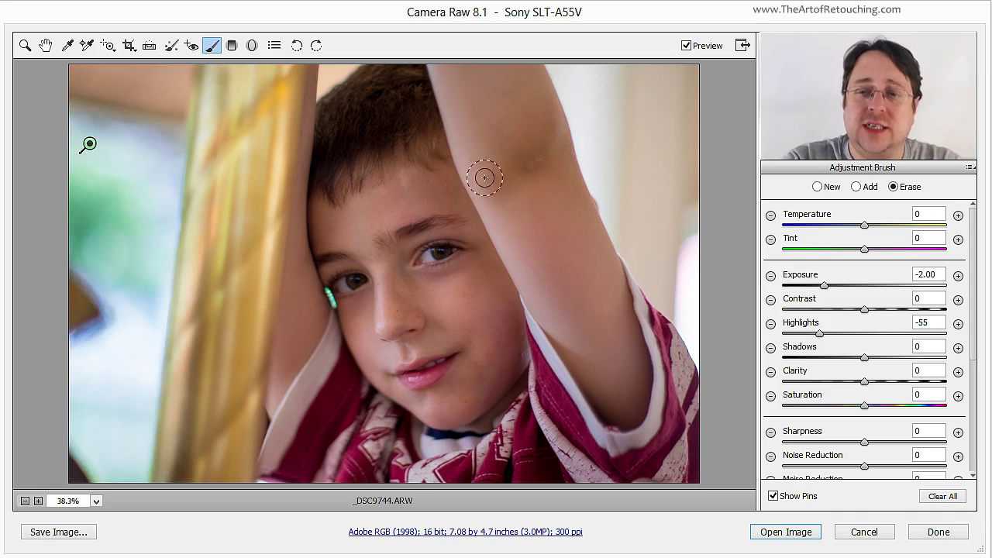
{"action": "scroll", "coordinate": [976, 232], "scroll_direction": "down", "scroll_amount": 1}
- Toggle Show Mask on and off, then open the picker for the red overlay swatch
{"action": "left_click_drag", "start_coordinate": [976, 233], "coordinate": [982, 353]}
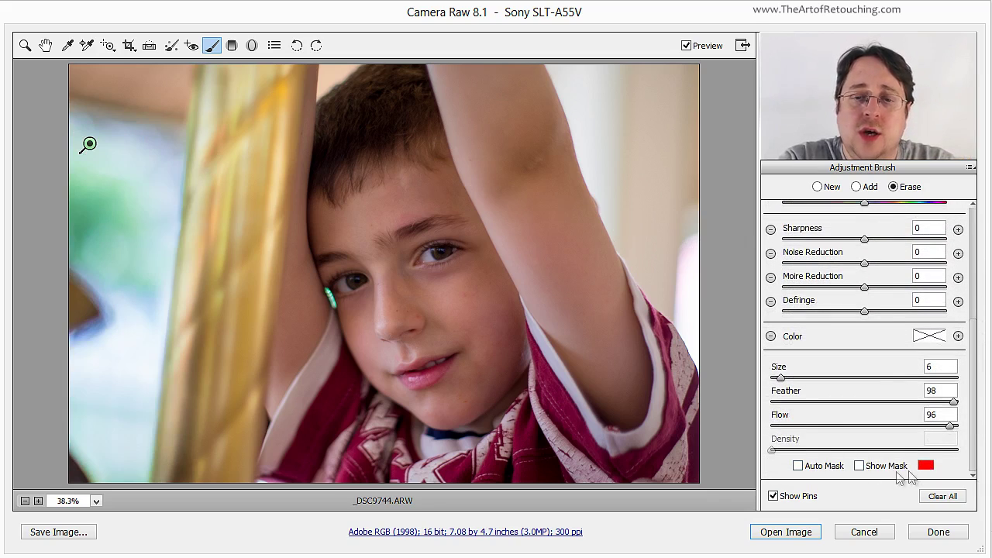
{"action": "left_click", "coordinate": [858, 467]}
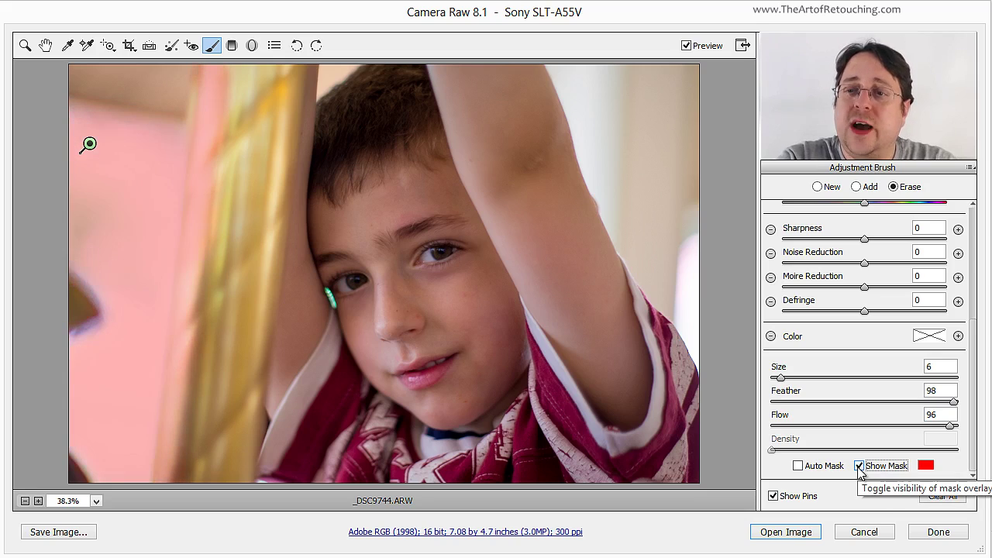
{"action": "left_click", "coordinate": [859, 465]}
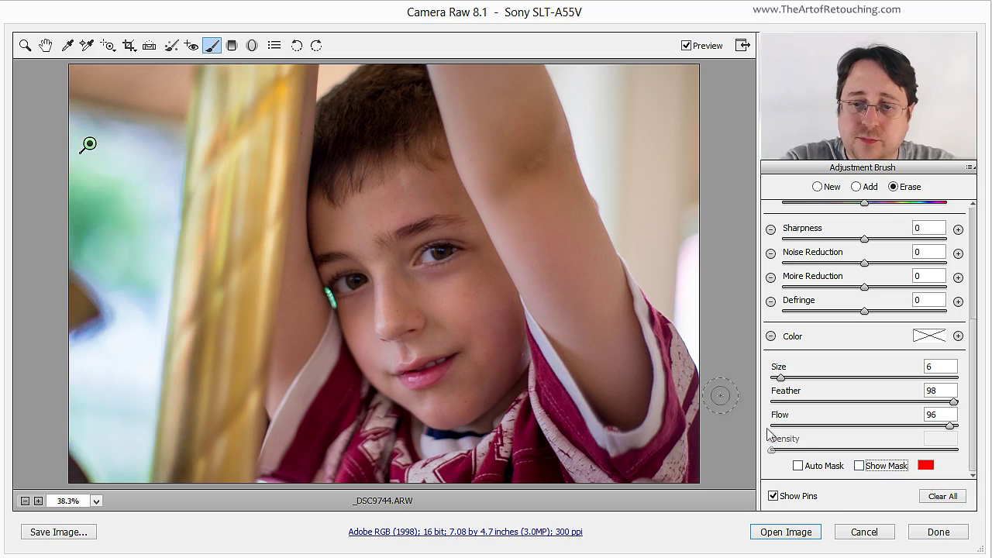
{"action": "left_click", "coordinate": [928, 467]}
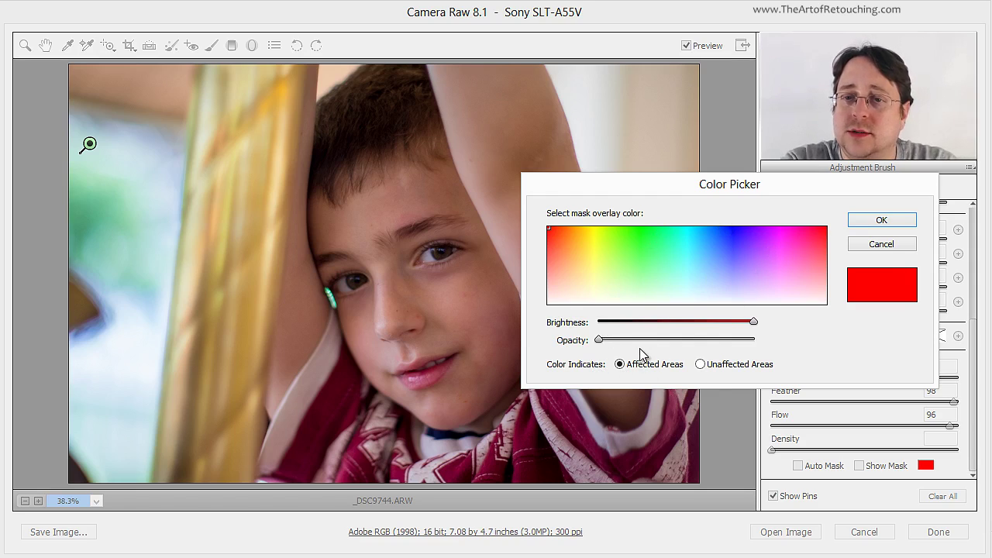
- Cancel the Color Picker, keeping the red mask overlay colour
{"action": "left_click", "coordinate": [881, 244]}
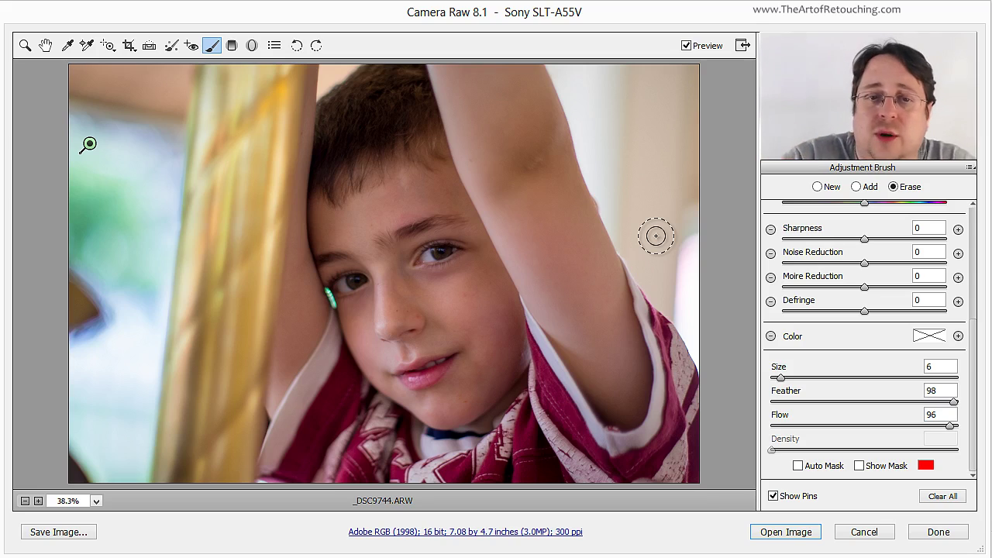
{"action": "scroll", "coordinate": [808, 194], "scroll_direction": "up", "scroll_amount": 5}
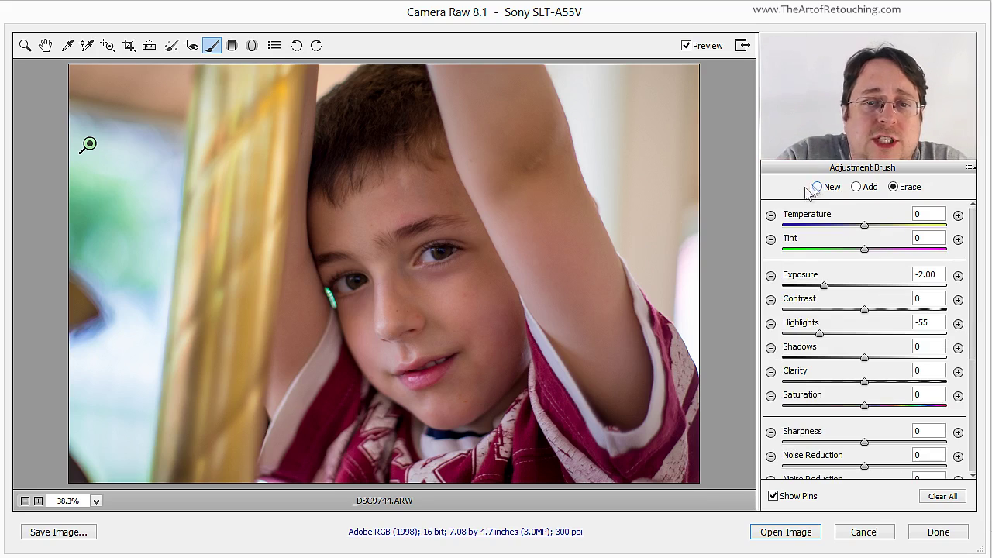
{"action": "left_click", "coordinate": [857, 190]}
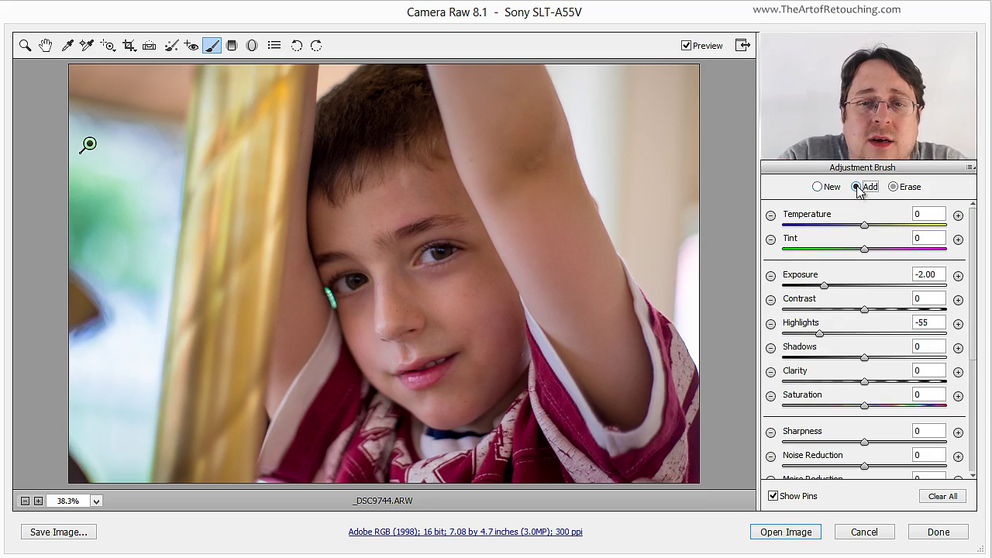
{"action": "mouse_move", "coordinate": [626, 108]}
{"action": "left_mouse_down"}
{"action": "mouse_move", "coordinate": [593, 145]}
{"action": "mouse_move", "coordinate": [673, 197]}
{"action": "mouse_move", "coordinate": [628, 277]}
{"action": "left_mouse_up"}
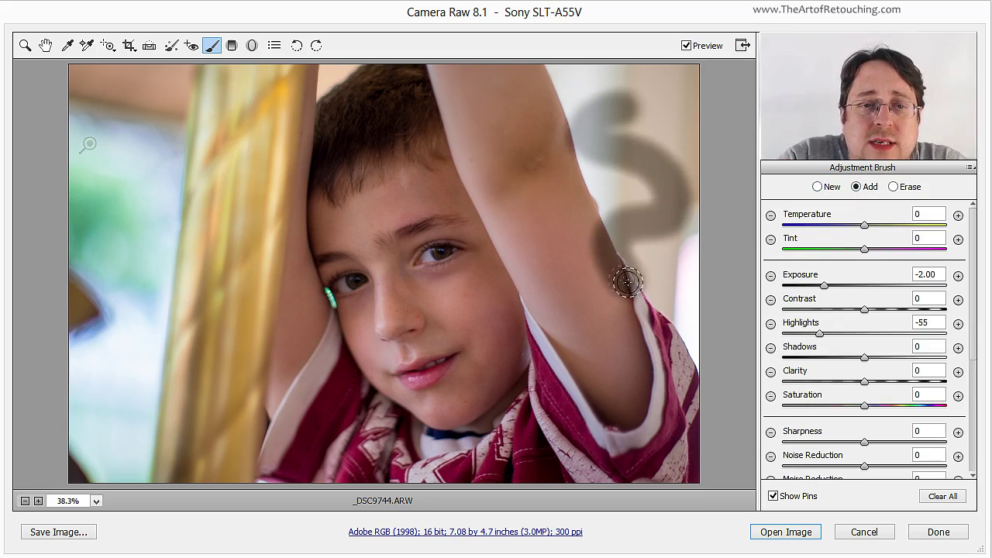
{"action": "mouse_move", "coordinate": [91, 145]}
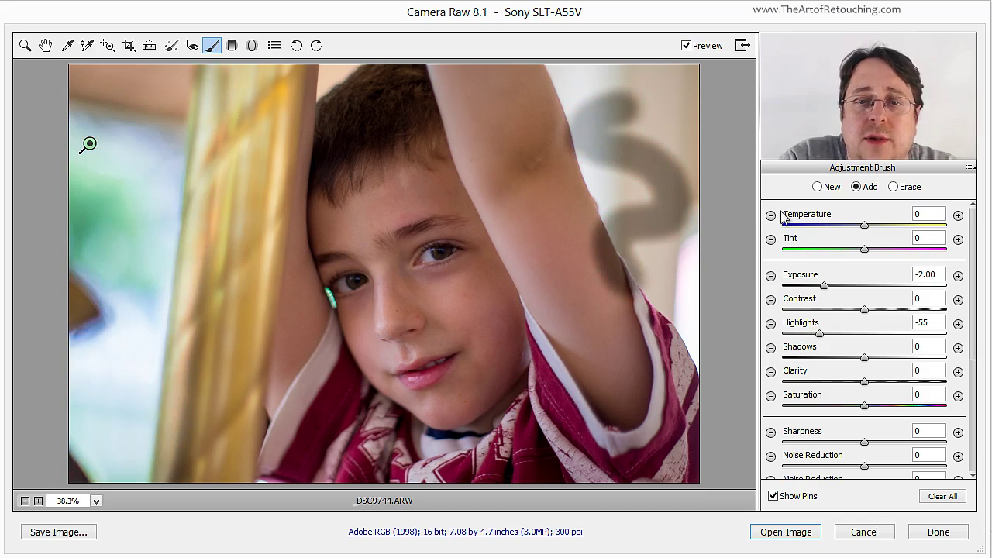
{"action": "key", "text": "ctrl+z"}
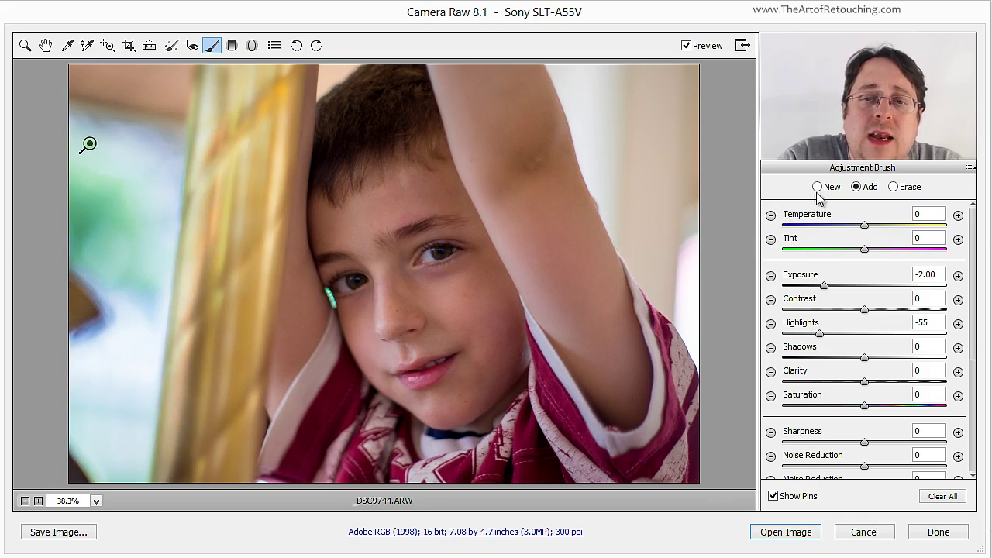
- Start a new brush adjustment at Exposure +3.90 and delete the S-shaped test stroke
{"action": "left_click", "coordinate": [821, 188]}
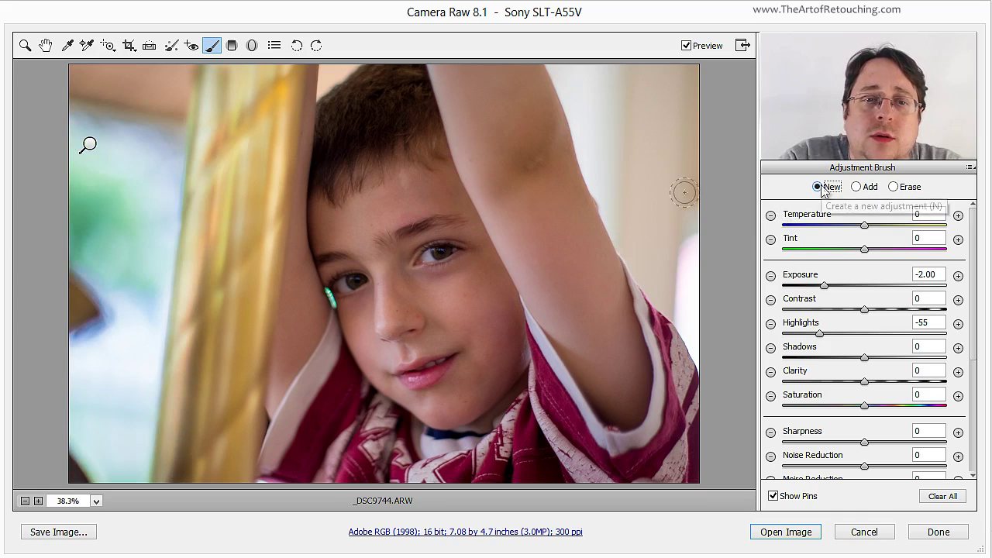
{"action": "mouse_move", "coordinate": [596, 173]}
{"action": "left_mouse_down"}
{"action": "mouse_move", "coordinate": [487, 124]}
{"action": "mouse_move", "coordinate": [595, 337]}
{"action": "mouse_move", "coordinate": [427, 277]}
{"action": "left_mouse_up"}
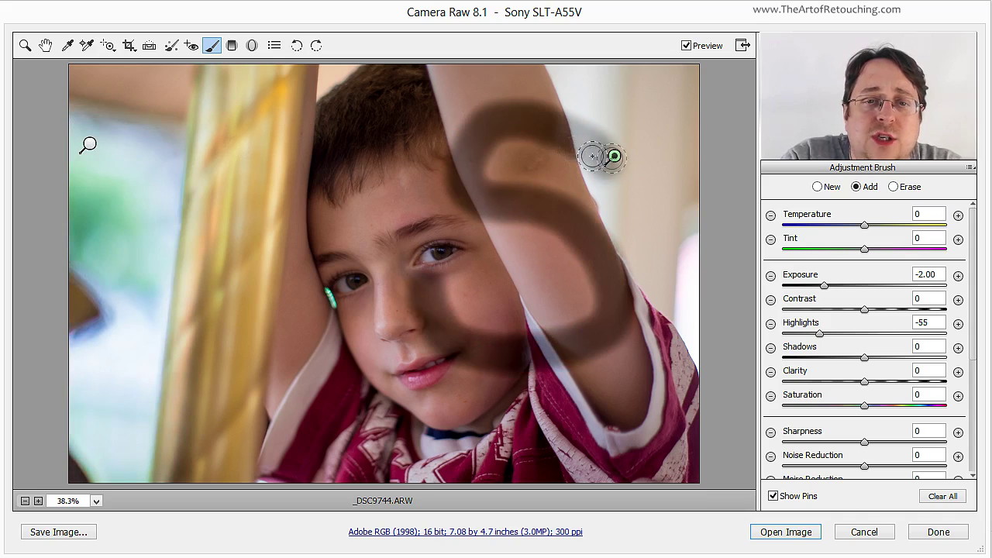
{"action": "mouse_move", "coordinate": [611, 158]}
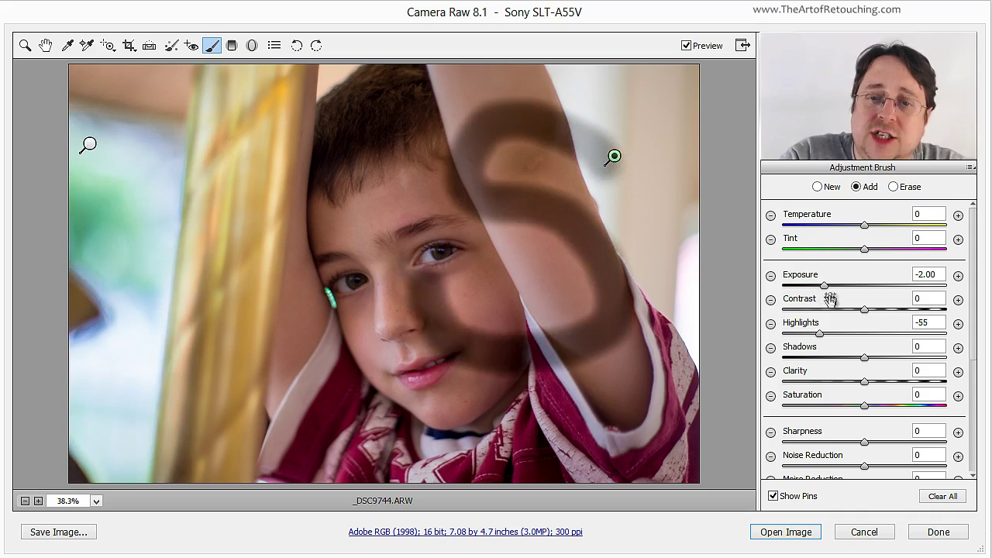
{"action": "left_click_drag", "start_coordinate": [823, 282], "coordinate": [945, 296]}
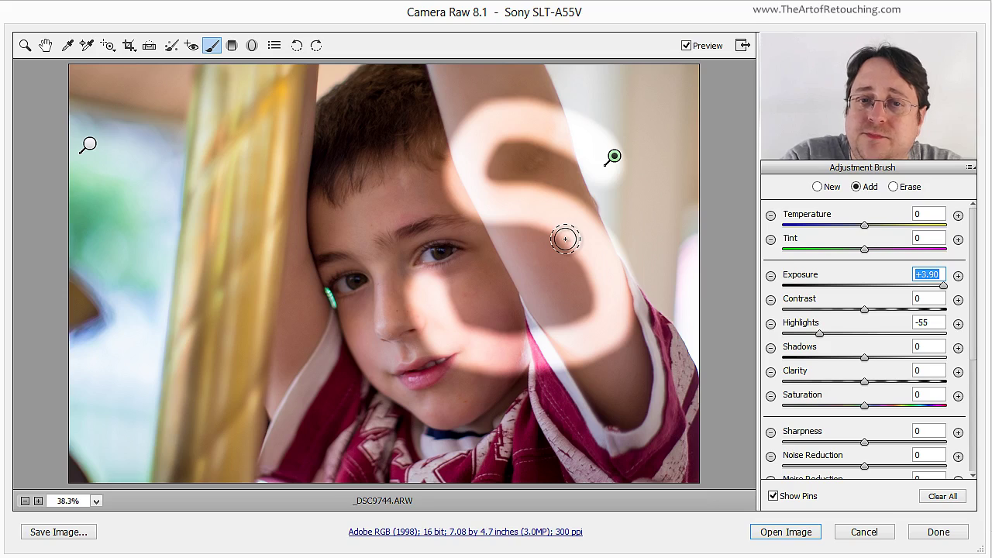
{"action": "left_click", "coordinate": [613, 157]}
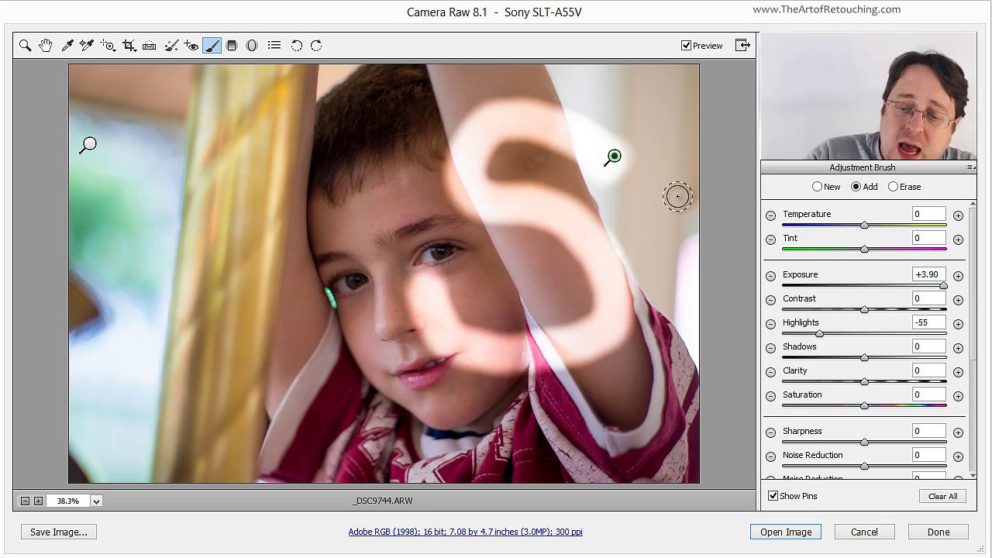
{"action": "key", "text": "Delete"}
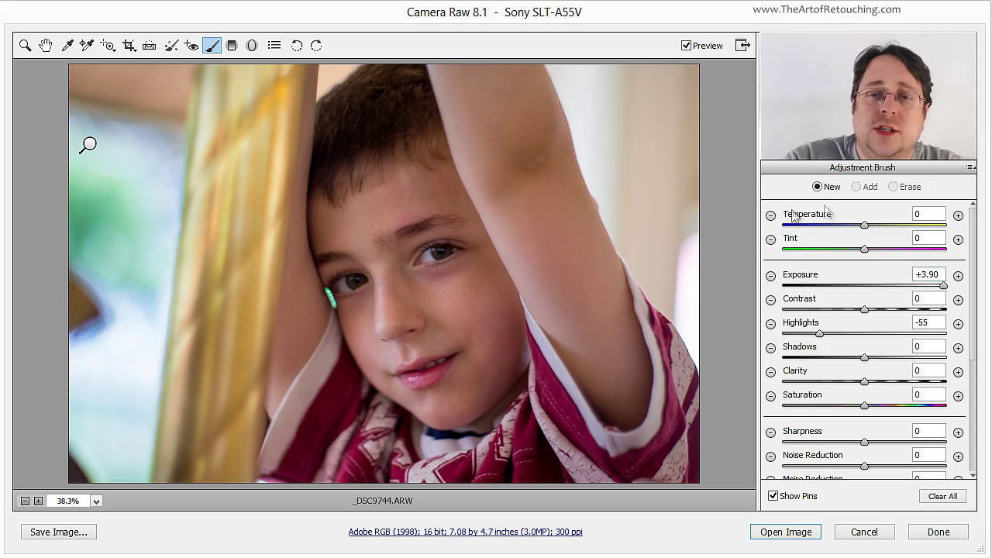
- Paint and partly erase a trial sunlight stroke over face and arm, then delete it
{"action": "mouse_move", "coordinate": [620, 132]}
{"action": "left_mouse_down"}
{"action": "mouse_move", "coordinate": [471, 287]}
{"action": "mouse_move", "coordinate": [403, 395]}
{"action": "left_mouse_up"}
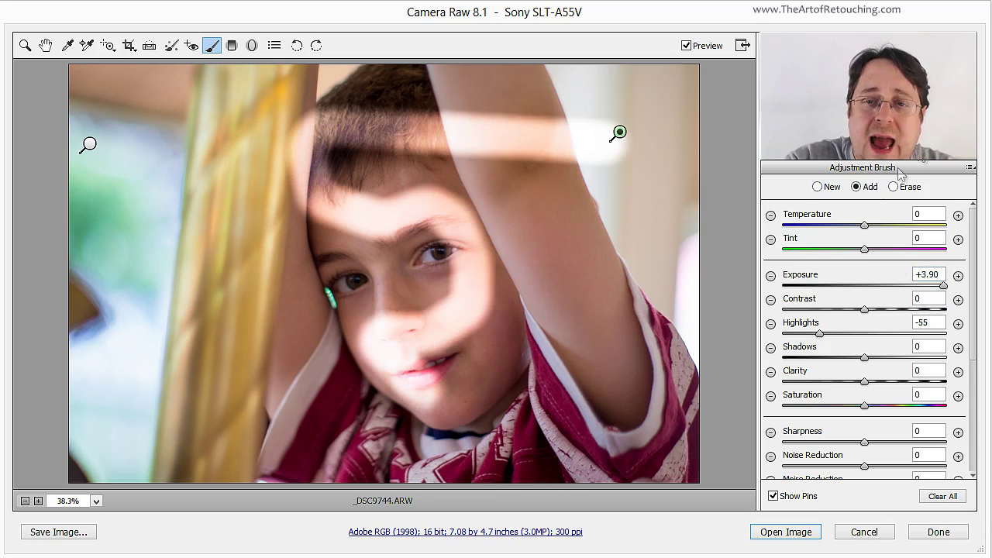
{"action": "mouse_move", "coordinate": [602, 261]}
{"action": "left_mouse_down"}
{"action": "mouse_move", "coordinate": [557, 337]}
{"action": "mouse_move", "coordinate": [603, 341]}
{"action": "mouse_move", "coordinate": [668, 241]}
{"action": "mouse_move", "coordinate": [654, 154]}
{"action": "mouse_move", "coordinate": [612, 89]}
{"action": "left_mouse_up"}
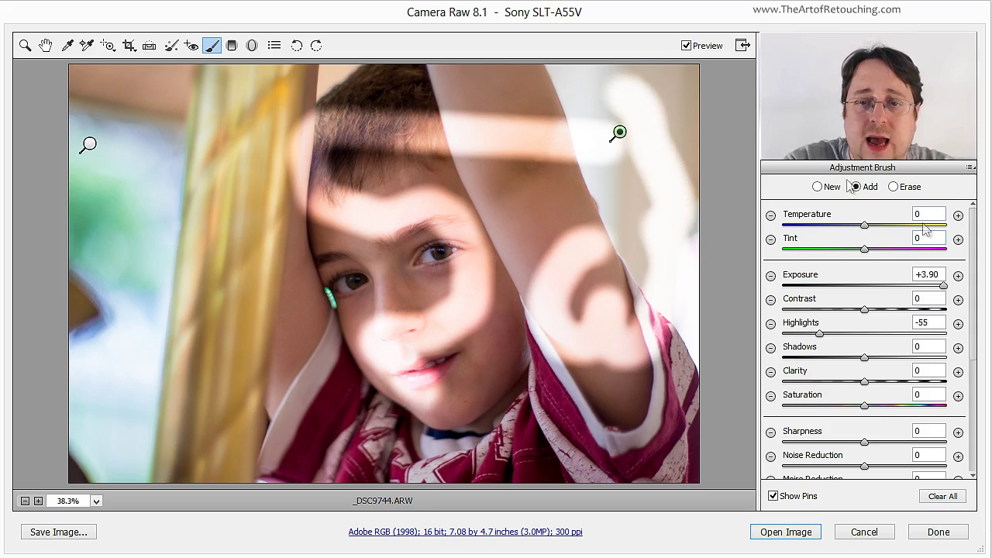
{"action": "mouse_move", "coordinate": [569, 211]}
{"action": "left_mouse_down"}
{"action": "mouse_move", "coordinate": [525, 273]}
{"action": "mouse_move", "coordinate": [543, 405]}
{"action": "left_mouse_up"}
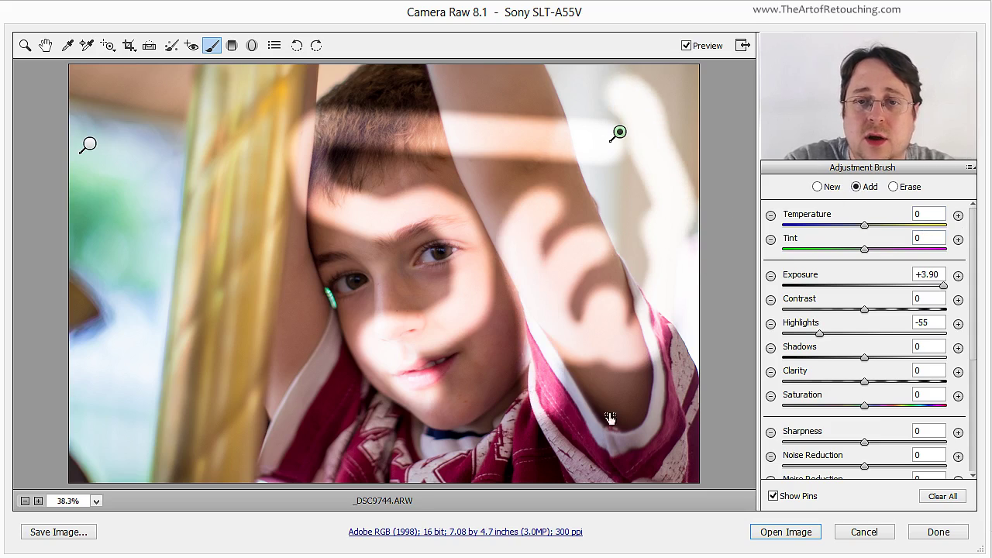
{"action": "left_click", "coordinate": [893, 187]}
{"action": "mouse_move", "coordinate": [708, 268]}
{"action": "left_mouse_down"}
{"action": "mouse_move", "coordinate": [402, 272]}
{"action": "mouse_move", "coordinate": [331, 200]}
{"action": "mouse_move", "coordinate": [630, 178]}
{"action": "mouse_move", "coordinate": [608, 103]}
{"action": "mouse_move", "coordinate": [518, 245]}
{"action": "mouse_move", "coordinate": [396, 346]}
{"action": "mouse_move", "coordinate": [380, 290]}
{"action": "left_mouse_up"}
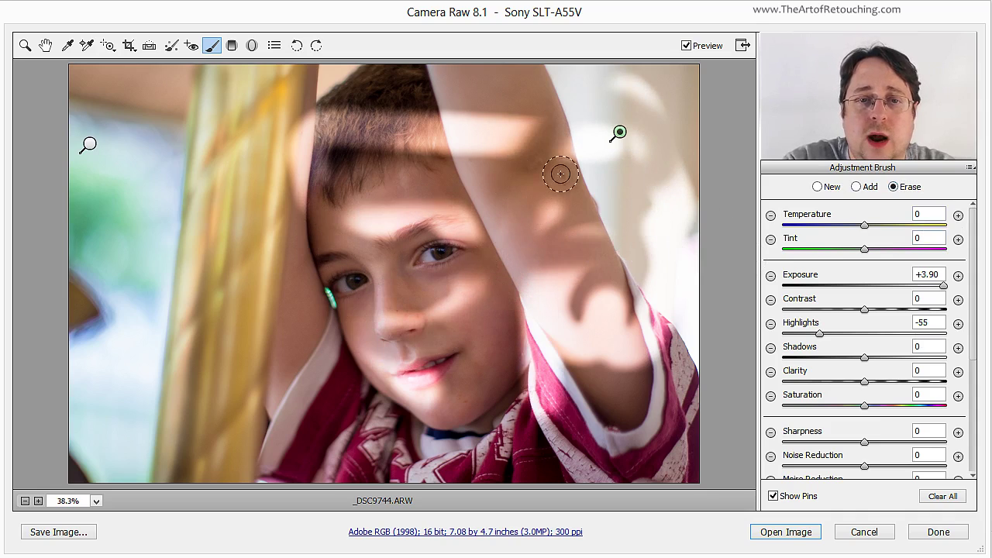
{"action": "mouse_move", "coordinate": [621, 142]}
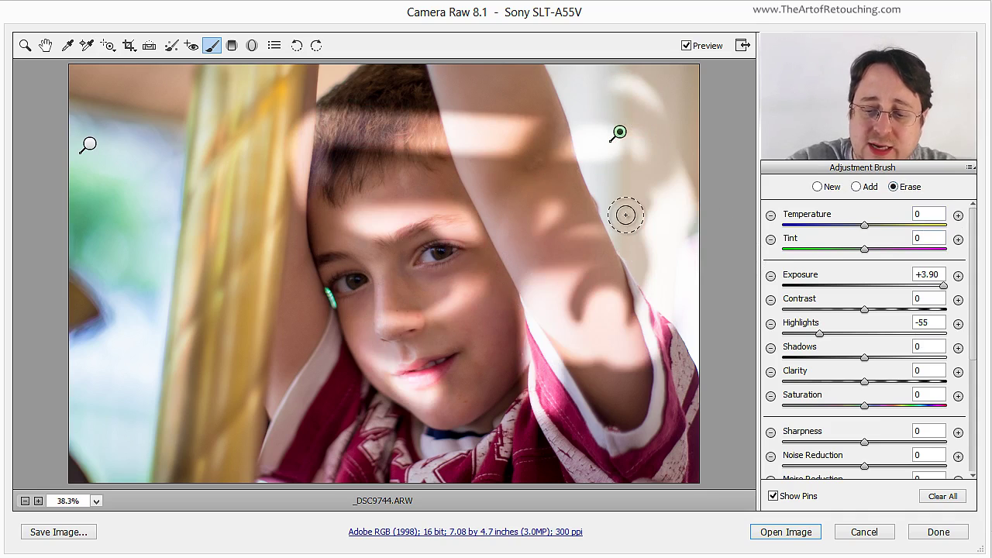
{"action": "key", "text": "Delete"}
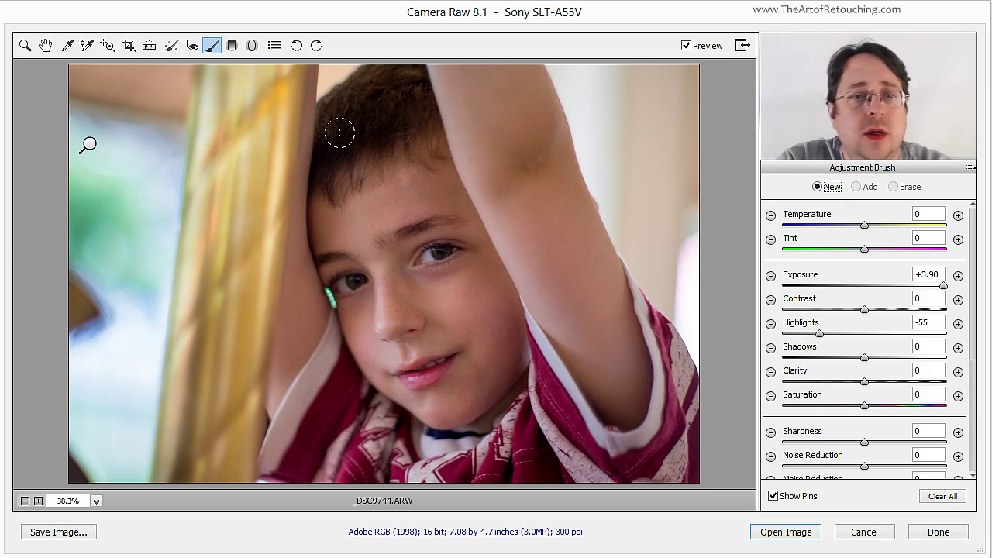
- Brighten the hair and forehead with a large brush stroke, then erase it from the raised arm
{"action": "key", "text": "bracketright"}
{"action": "key", "text": "bracketright"}
{"action": "key", "text": "bracketright"}
{"action": "key", "text": "bracketright"}
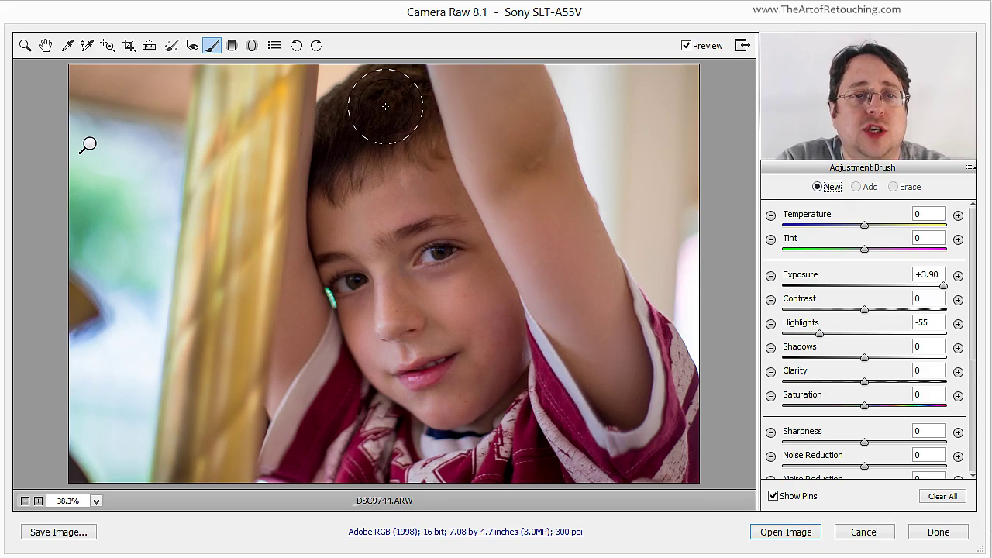
{"action": "mouse_move", "coordinate": [381, 100]}
{"action": "left_mouse_down"}
{"action": "mouse_move", "coordinate": [365, 101]}
{"action": "mouse_move", "coordinate": [347, 164]}
{"action": "mouse_move", "coordinate": [402, 117]}
{"action": "mouse_move", "coordinate": [395, 46]}
{"action": "mouse_move", "coordinate": [399, 66]}
{"action": "left_mouse_up"}
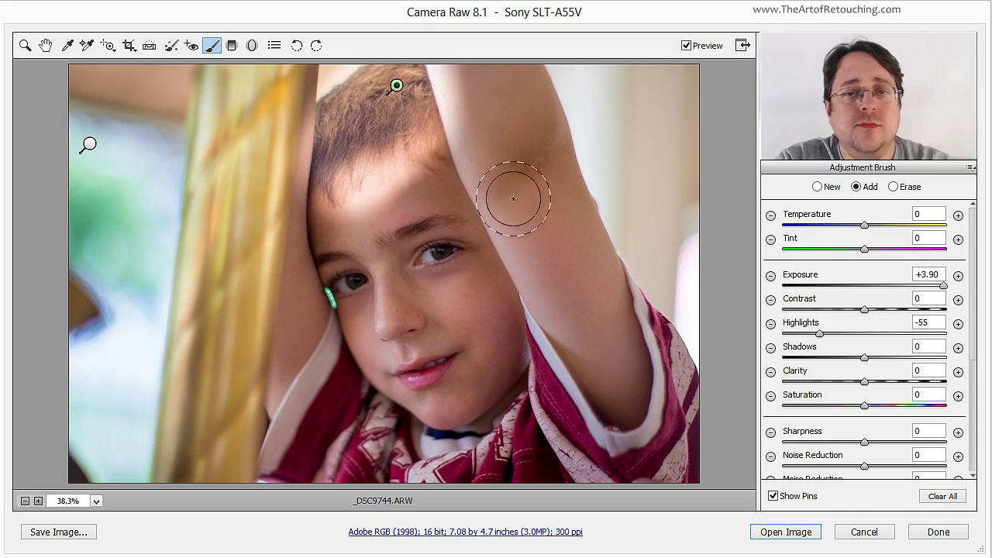
{"action": "left_click", "coordinate": [894, 186]}
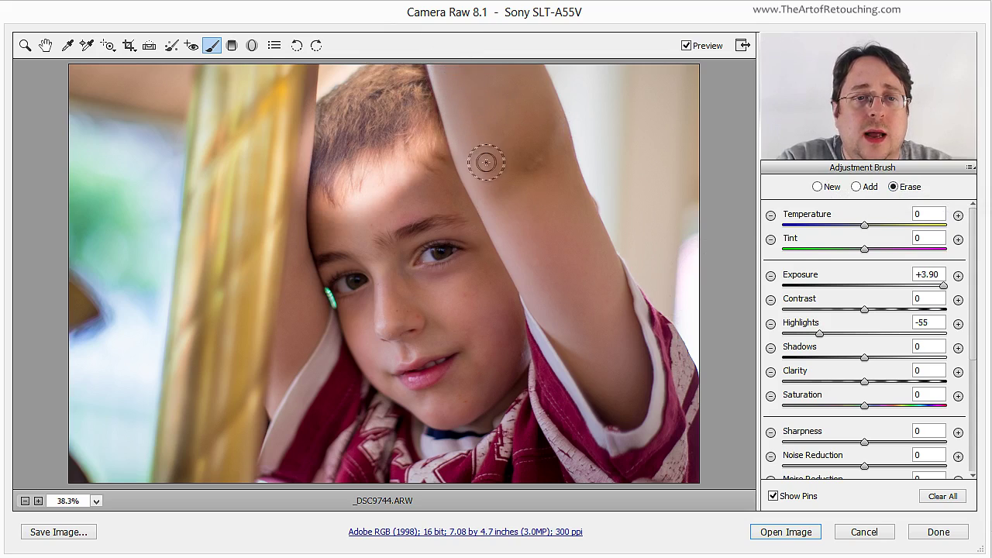
{"action": "mouse_move", "coordinate": [482, 159]}
{"action": "left_mouse_down"}
{"action": "mouse_move", "coordinate": [432, 164]}
{"action": "mouse_move", "coordinate": [423, 188]}
{"action": "mouse_move", "coordinate": [464, 151]}
{"action": "mouse_move", "coordinate": [491, 155]}
{"action": "mouse_move", "coordinate": [492, 106]}
{"action": "mouse_move", "coordinate": [458, 111]}
{"action": "mouse_move", "coordinate": [444, 67]}
{"action": "left_mouse_up"}
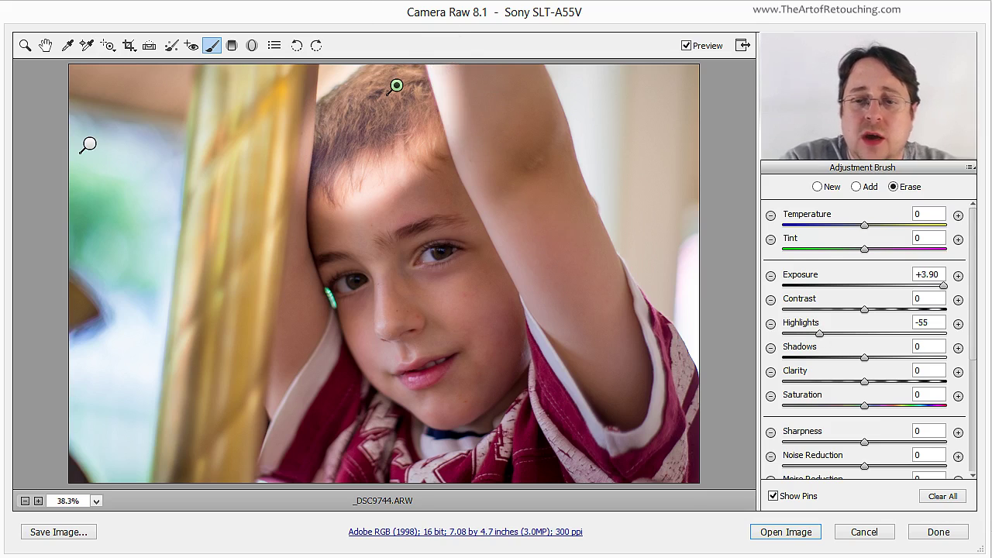
- Erase the spill along the arm at feather 50, then feather 13 with a straight stroke
{"action": "scroll", "coordinate": [975, 426], "scroll_direction": "down", "scroll_amount": 3}
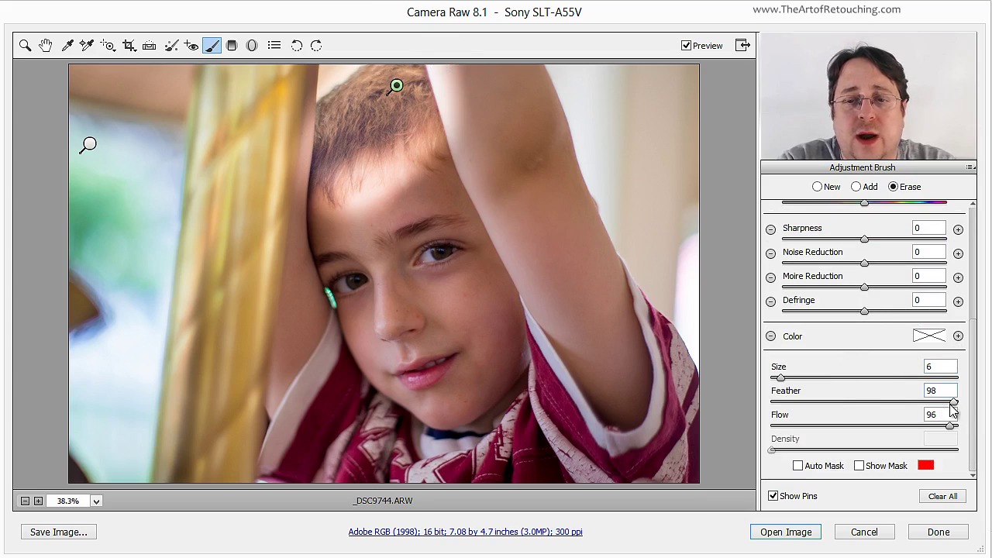
{"action": "left_click_drag", "start_coordinate": [950, 406], "coordinate": [888, 403]}
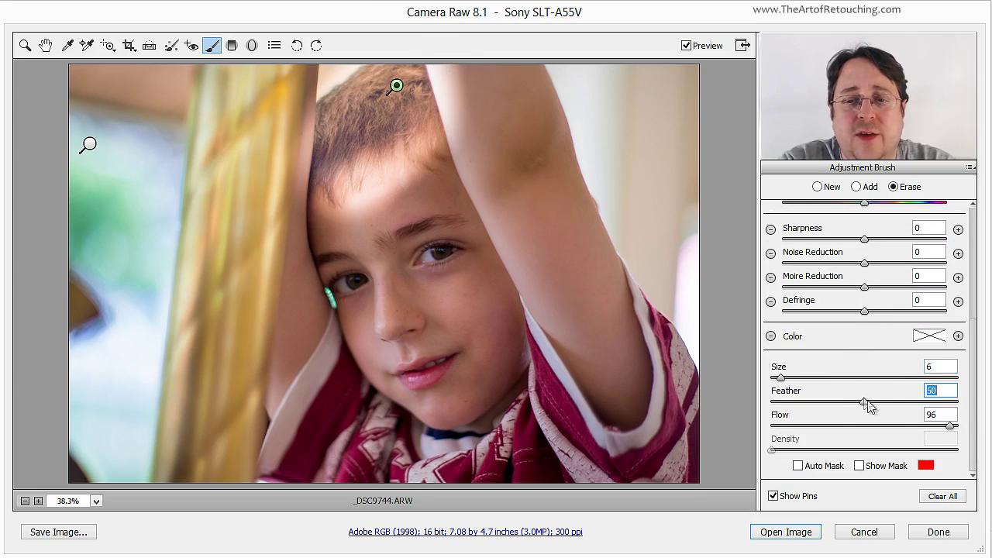
{"action": "left_click_drag", "start_coordinate": [465, 137], "coordinate": [446, 50]}
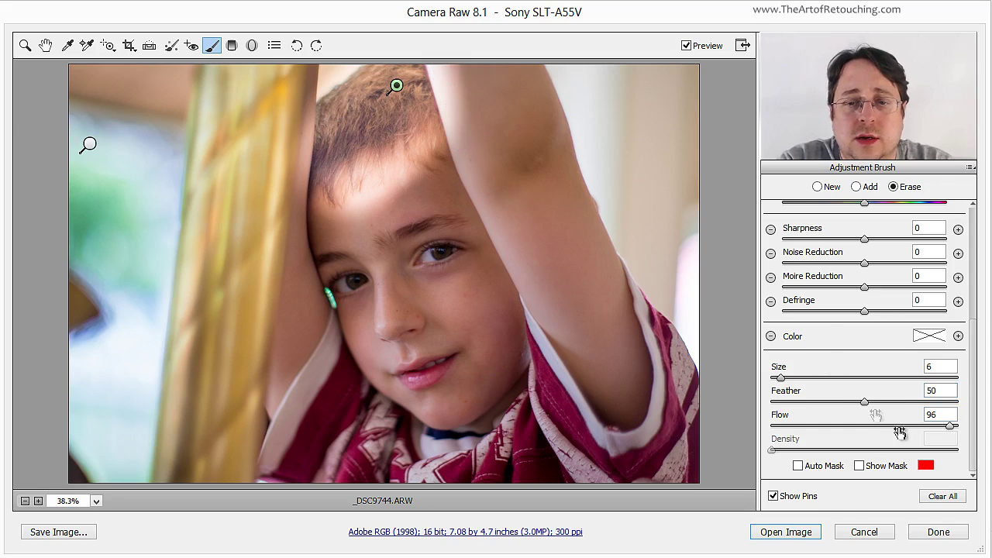
{"action": "left_click_drag", "start_coordinate": [860, 404], "coordinate": [794, 404]}
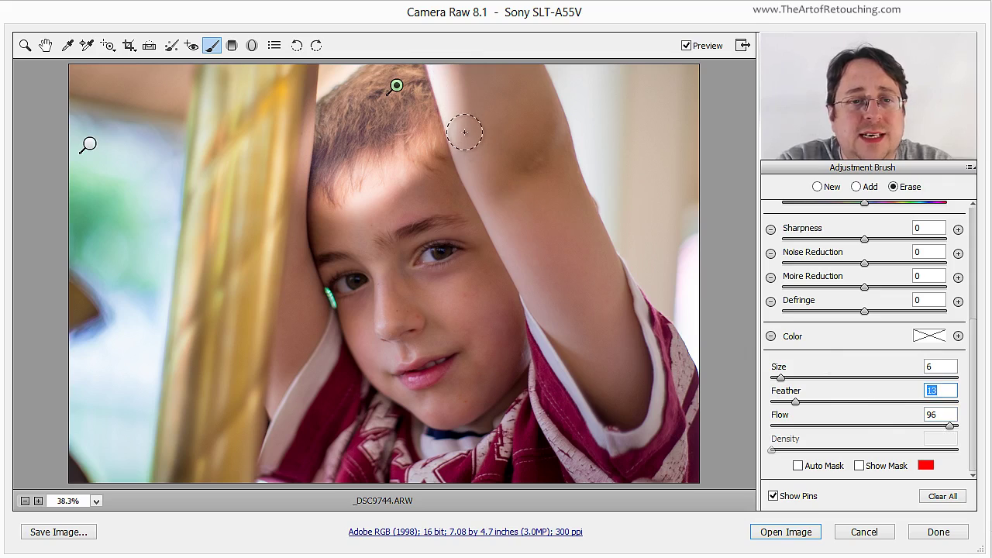
{"action": "left_click_drag", "start_coordinate": [463, 133], "coordinate": [441, 50]}
{"action": "key", "text": "shift"}
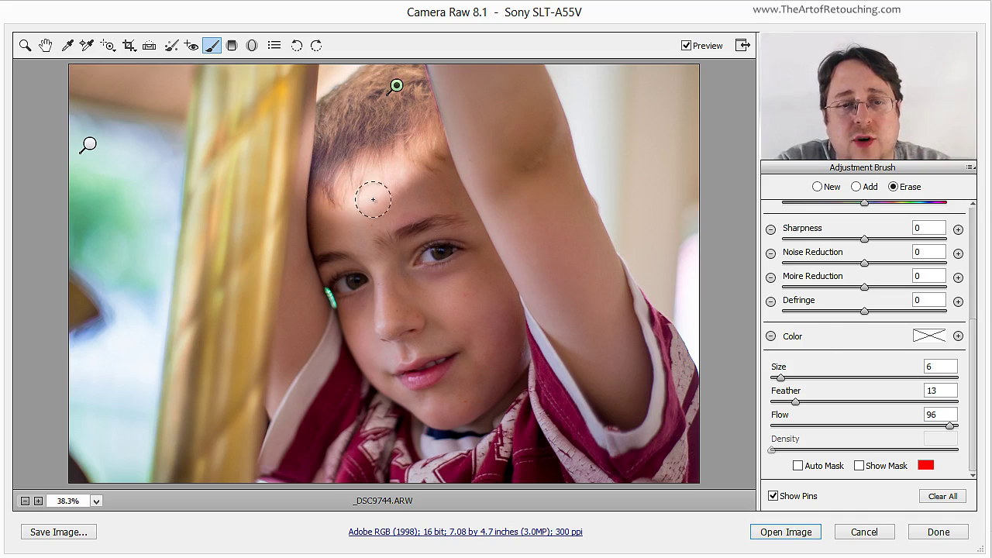
- At feather 100, erase the adjustment from the forehead and the pole
{"action": "left_click_drag", "start_coordinate": [795, 404], "coordinate": [970, 419]}
{"action": "mouse_move", "coordinate": [425, 181]}
{"action": "left_mouse_down"}
{"action": "mouse_move", "coordinate": [415, 164]}
{"action": "mouse_move", "coordinate": [365, 185]}
{"action": "mouse_move", "coordinate": [345, 221]}
{"action": "mouse_move", "coordinate": [397, 200]}
{"action": "left_mouse_up"}
{"action": "left_click_drag", "start_coordinate": [285, 113], "coordinate": [283, 124]}
{"action": "mouse_move", "coordinate": [300, 72]}
{"action": "left_mouse_down"}
{"action": "mouse_move", "coordinate": [334, 47]}
{"action": "mouse_move", "coordinate": [353, 49]}
{"action": "mouse_move", "coordinate": [419, 89]}
{"action": "left_mouse_up"}
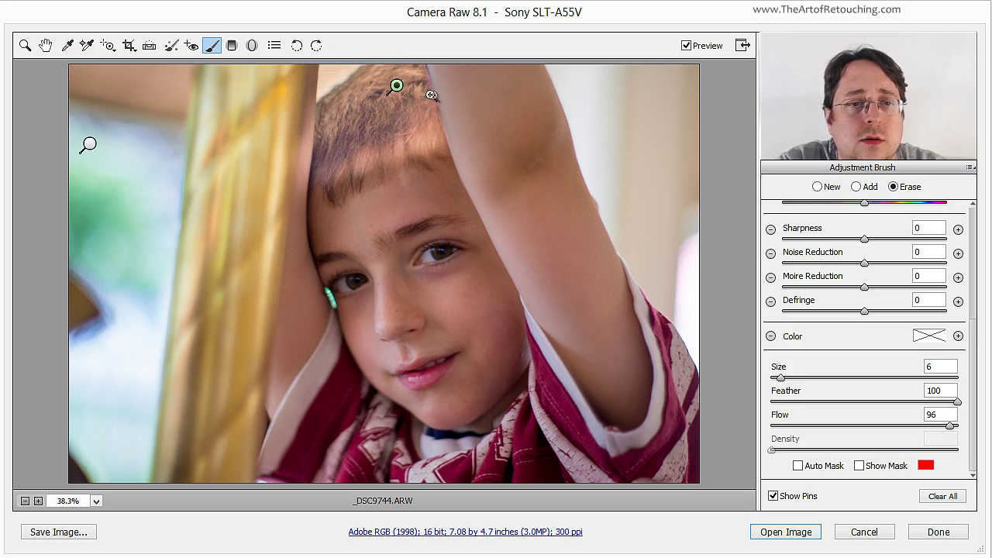
- At feather 16, erase along the hair's edge and the arm's edge in a straight line
{"action": "left_click", "coordinate": [801, 402]}
{"action": "mouse_move", "coordinate": [324, 77]}
{"action": "left_mouse_down"}
{"action": "mouse_move", "coordinate": [354, 43]}
{"action": "mouse_move", "coordinate": [349, 50]}
{"action": "left_mouse_up"}
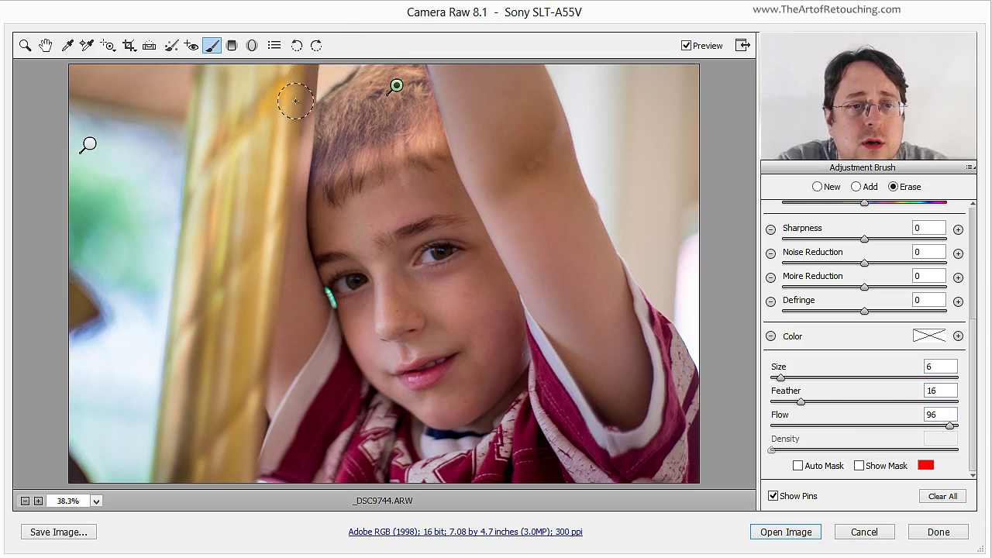
{"action": "left_click_drag", "start_coordinate": [288, 88], "coordinate": [277, 223]}
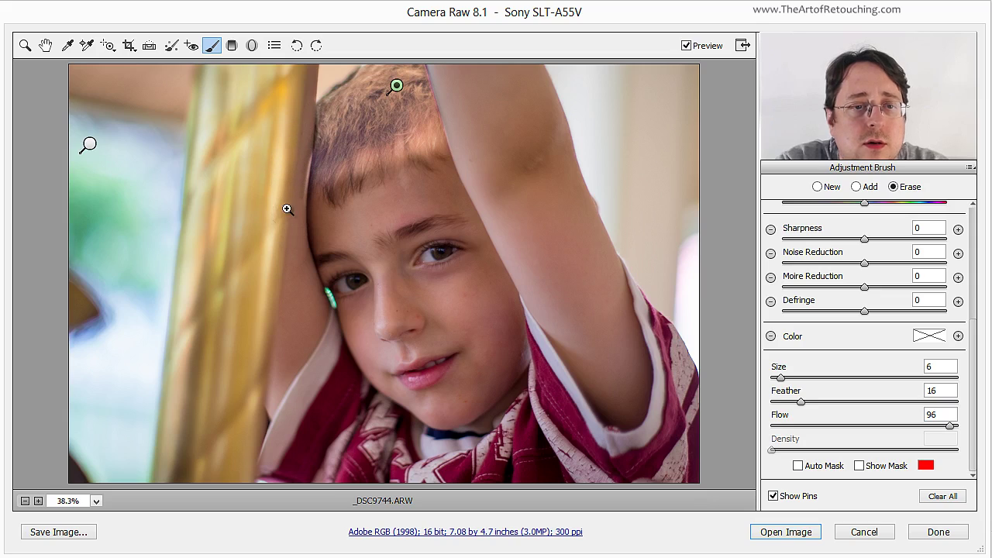
{"action": "key", "text": "shift"}
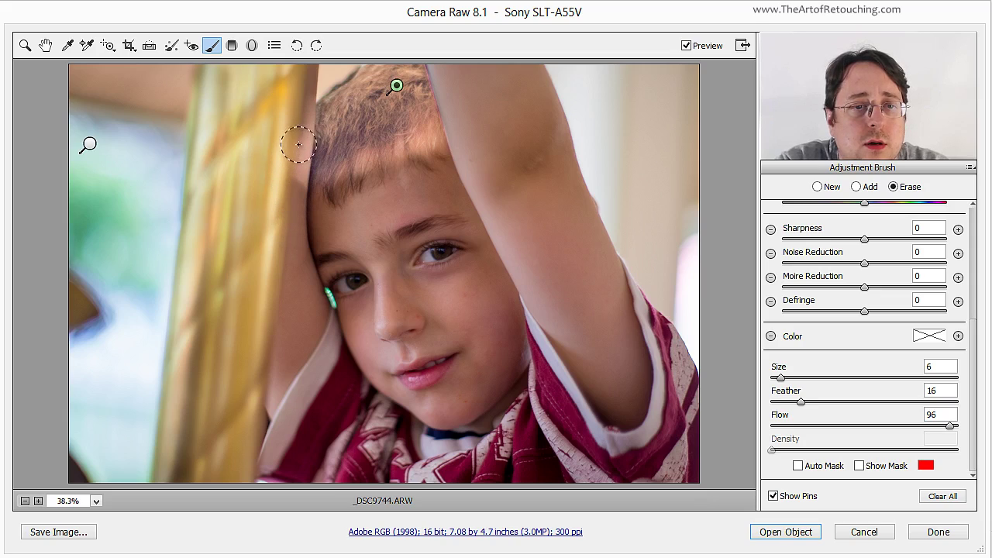
{"action": "left_click", "coordinate": [296, 140], "text": "shift"}
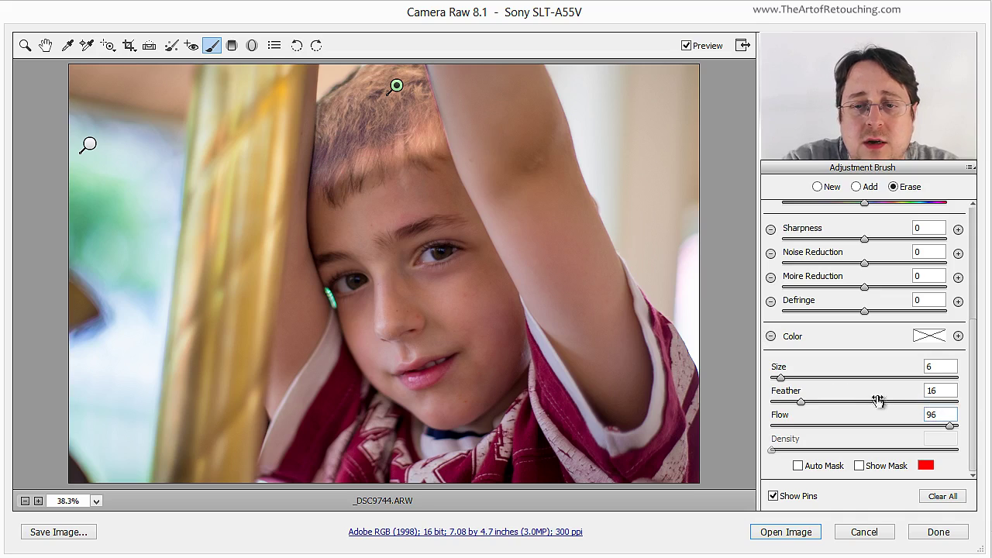
{"action": "left_click_drag", "start_coordinate": [877, 400], "coordinate": [988, 404]}
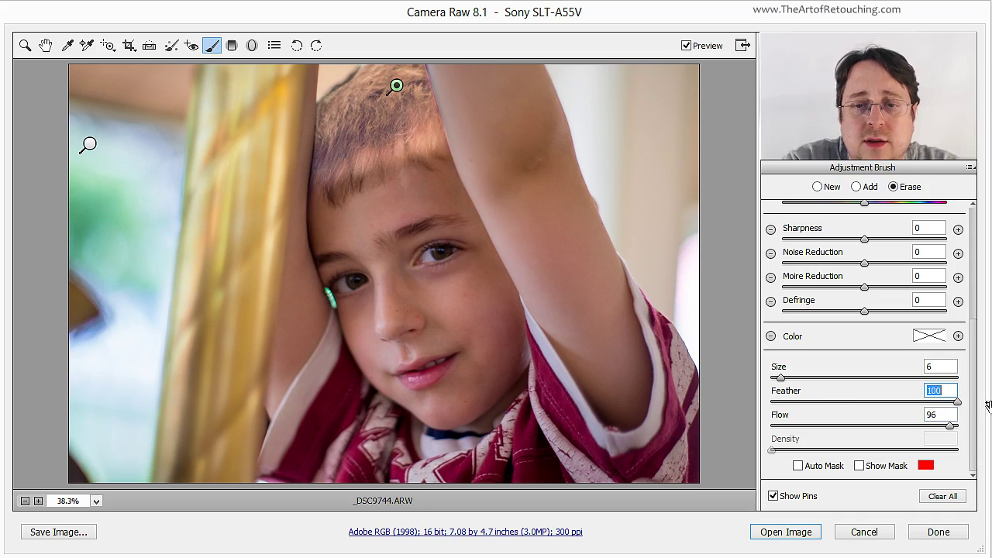
- In Add mode with brush size 3, paint more of the hair into the adjustment
{"action": "left_click", "coordinate": [856, 187]}
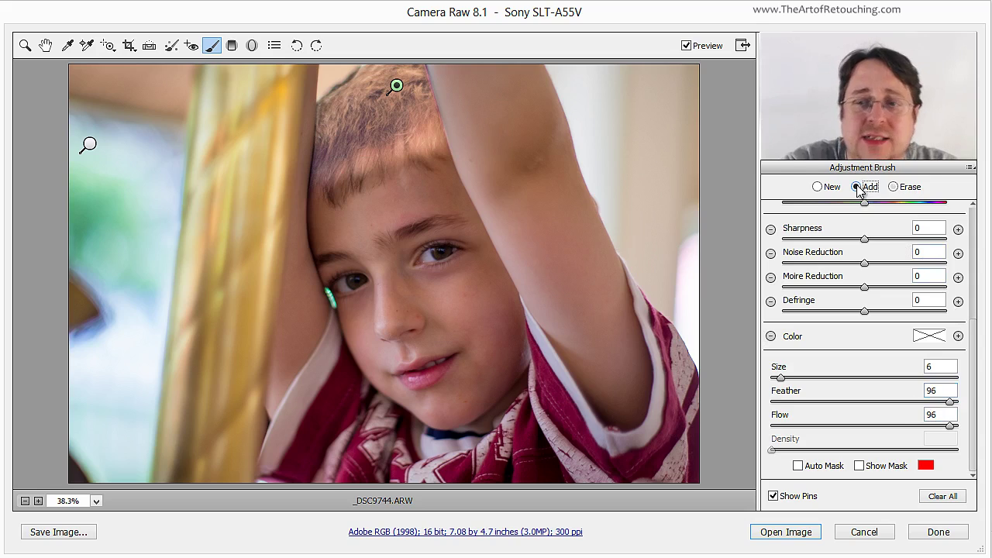
{"action": "key", "text": "bracketleft"}
{"action": "key", "text": "bracketleft"}
{"action": "key", "text": "bracketleft"}
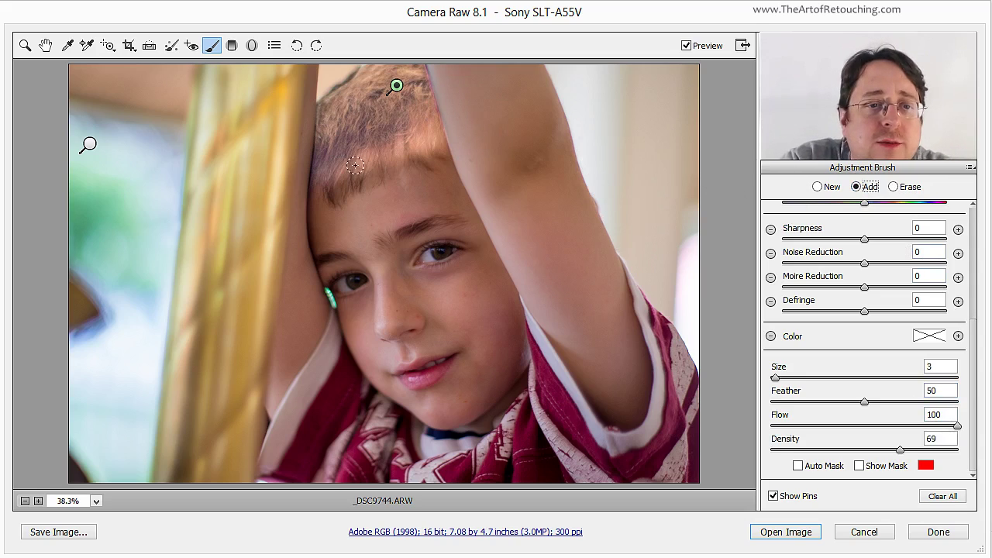
{"action": "mouse_move", "coordinate": [330, 181]}
{"action": "left_mouse_down"}
{"action": "mouse_move", "coordinate": [406, 142]}
{"action": "mouse_move", "coordinate": [422, 156]}
{"action": "mouse_move", "coordinate": [432, 147]}
{"action": "mouse_move", "coordinate": [418, 127]}
{"action": "left_mouse_up"}
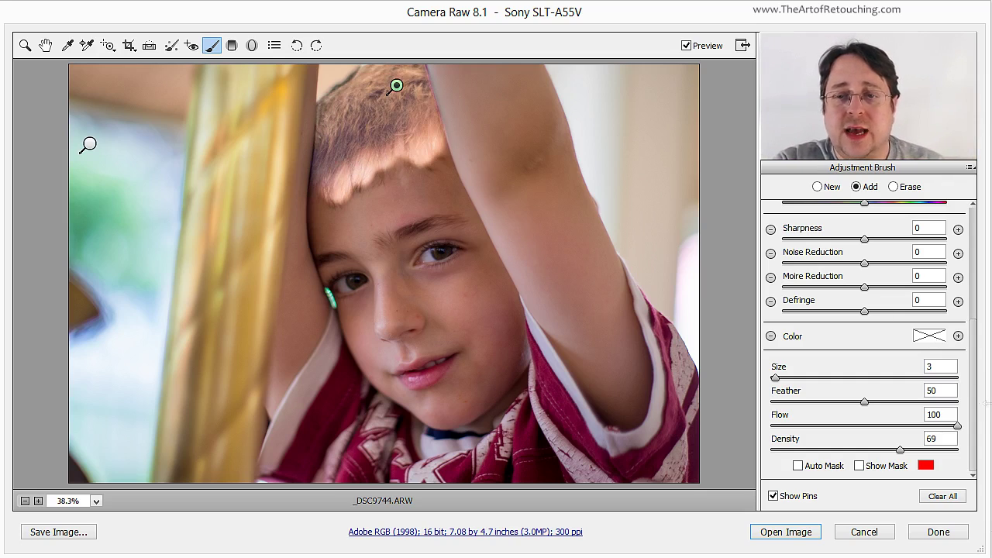
- Reset the adjustment's Exposure and Highlights to 0 and lift Shadows to +60
{"action": "left_click_drag", "start_coordinate": [973, 408], "coordinate": [977, 256]}
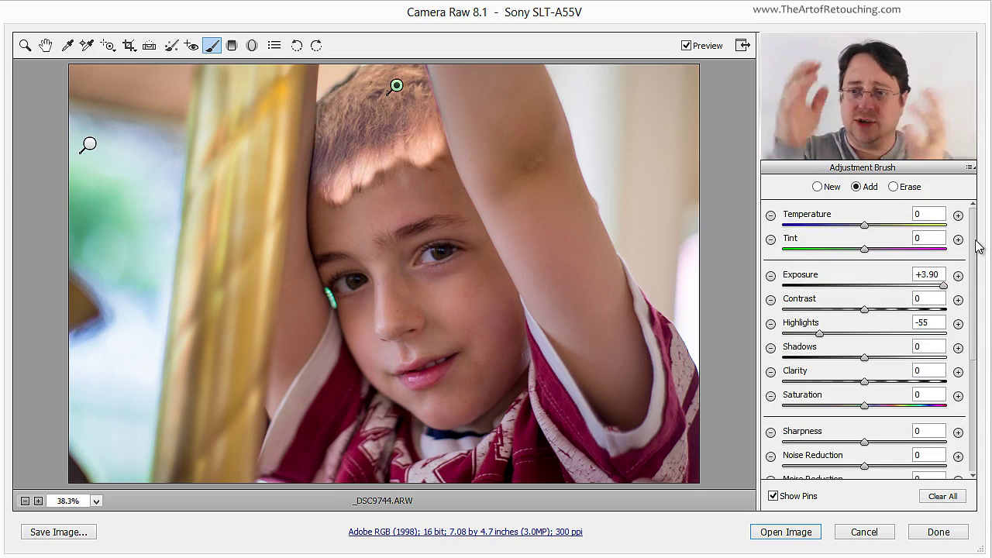
{"action": "left_click", "coordinate": [943, 276]}
{"action": "type", "text": "0"}
{"action": "key", "text": "Tab"}
{"action": "key", "text": "Tab"}
{"action": "type", "text": "0"}
{"action": "key", "text": "Tab"}
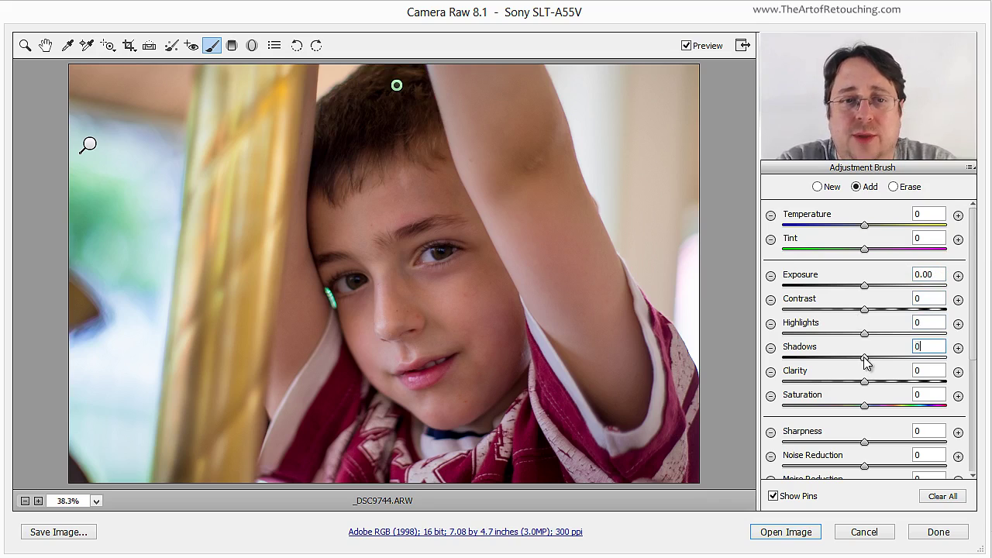
{"action": "left_click_drag", "start_coordinate": [865, 362], "coordinate": [915, 362]}
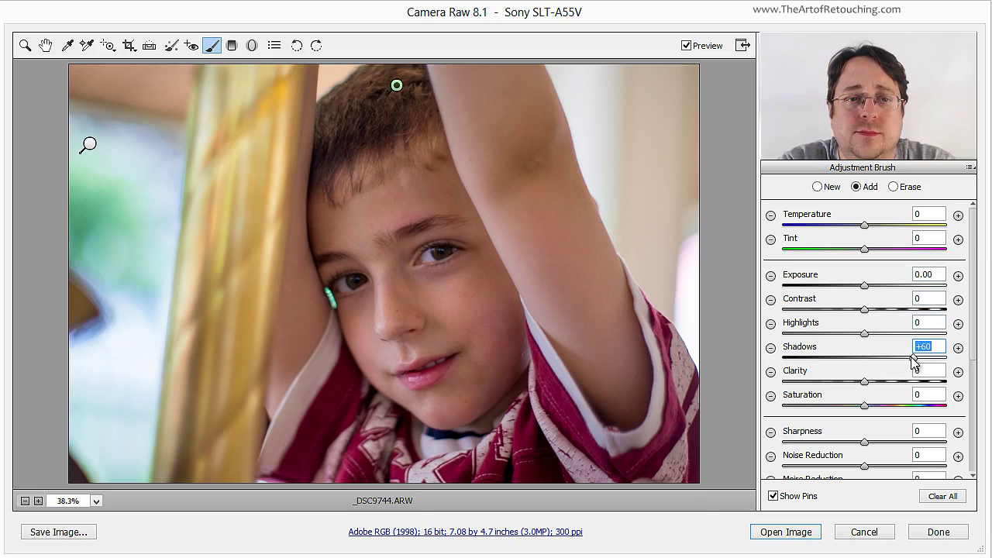
- Erase the hair adjustment from the forehead with an enlarged eraser
{"action": "left_click", "coordinate": [894, 188]}
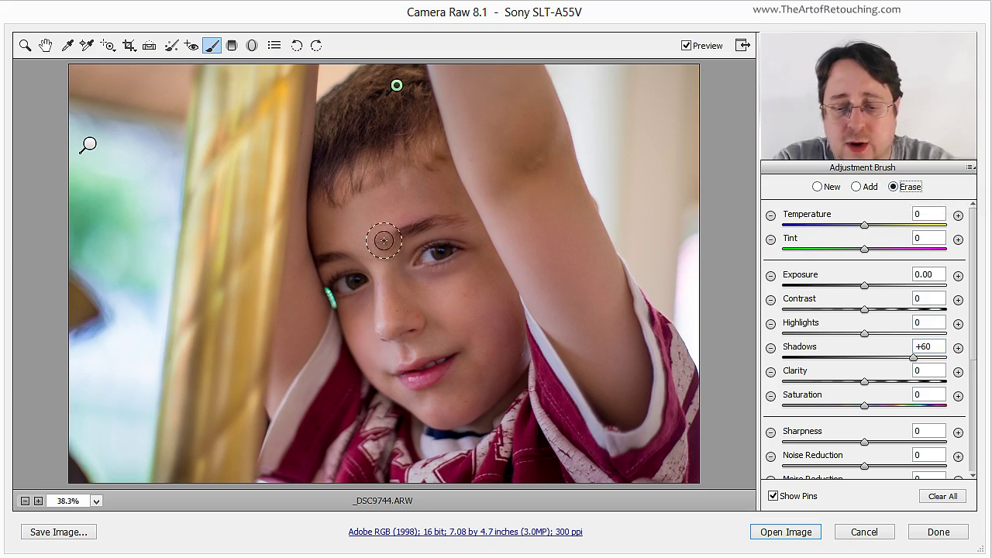
{"action": "key", "text": "bracketright"}
{"action": "key", "text": "bracketright"}
{"action": "key", "text": "bracketright"}
{"action": "key", "text": "bracketright"}
{"action": "key", "text": "bracketright"}
{"action": "key", "text": "bracketright"}
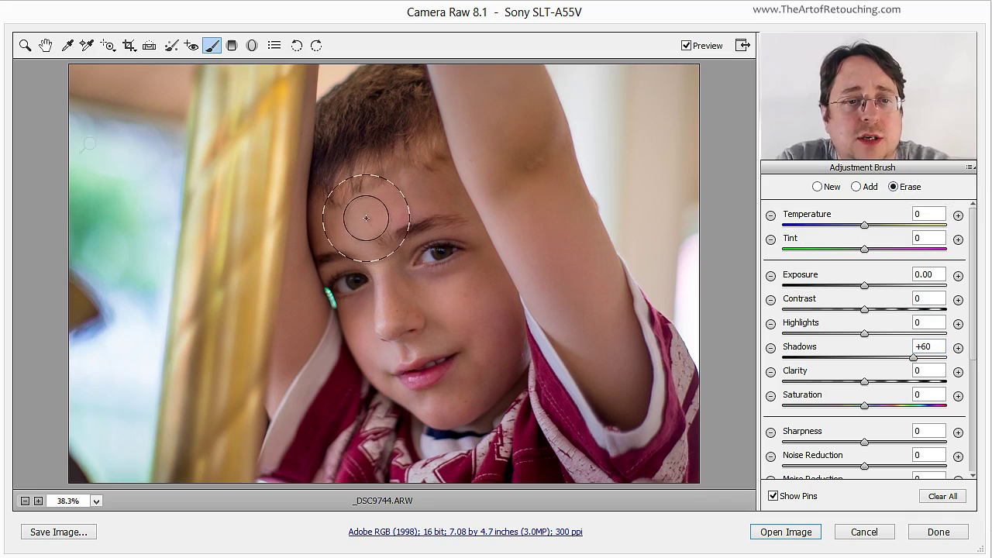
{"action": "mouse_move", "coordinate": [365, 218]}
{"action": "left_mouse_down"}
{"action": "mouse_move", "coordinate": [427, 188]}
{"action": "mouse_move", "coordinate": [393, 212]}
{"action": "mouse_move", "coordinate": [394, 198]}
{"action": "mouse_move", "coordinate": [351, 233]}
{"action": "left_mouse_up"}
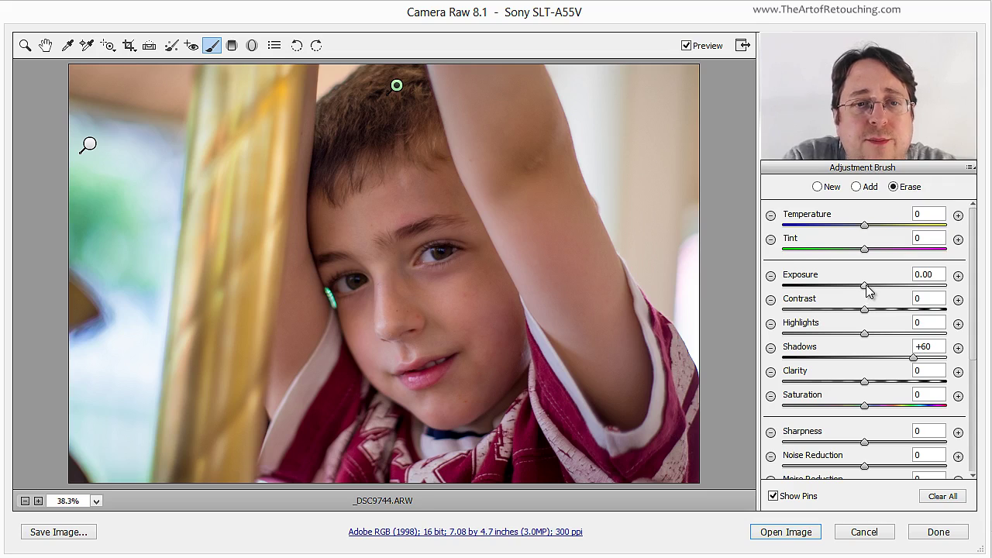
- Set the hair adjustment's Exposure to +1.00, lower Shadows, and check the mask at the pin
{"action": "left_click_drag", "start_coordinate": [865, 285], "coordinate": [889, 287]}
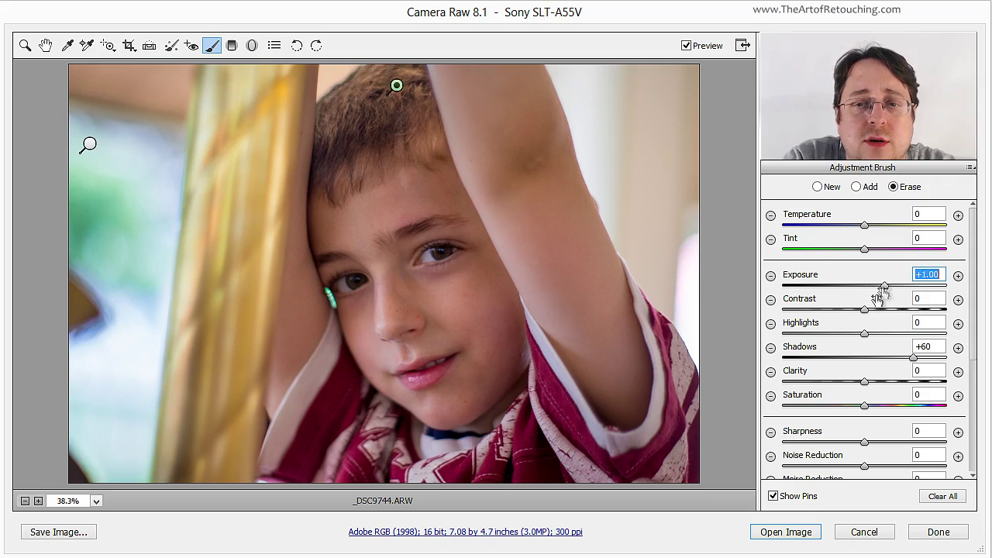
{"action": "left_click_drag", "start_coordinate": [917, 368], "coordinate": [888, 369]}
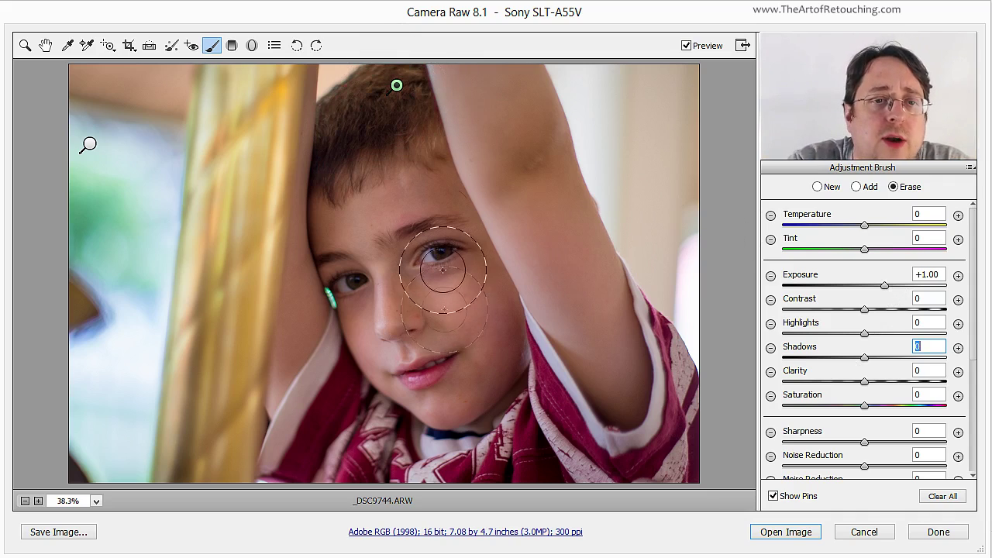
{"action": "mouse_move", "coordinate": [395, 86]}
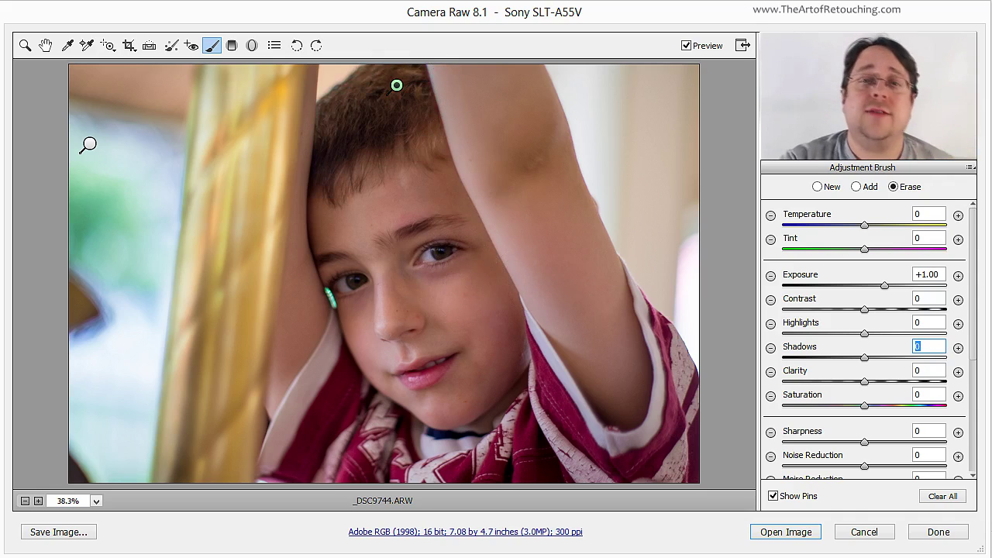
{"action": "left_click", "coordinate": [686, 46]}
{"action": "left_click", "coordinate": [686, 47]}
{"action": "left_click", "coordinate": [686, 47]}
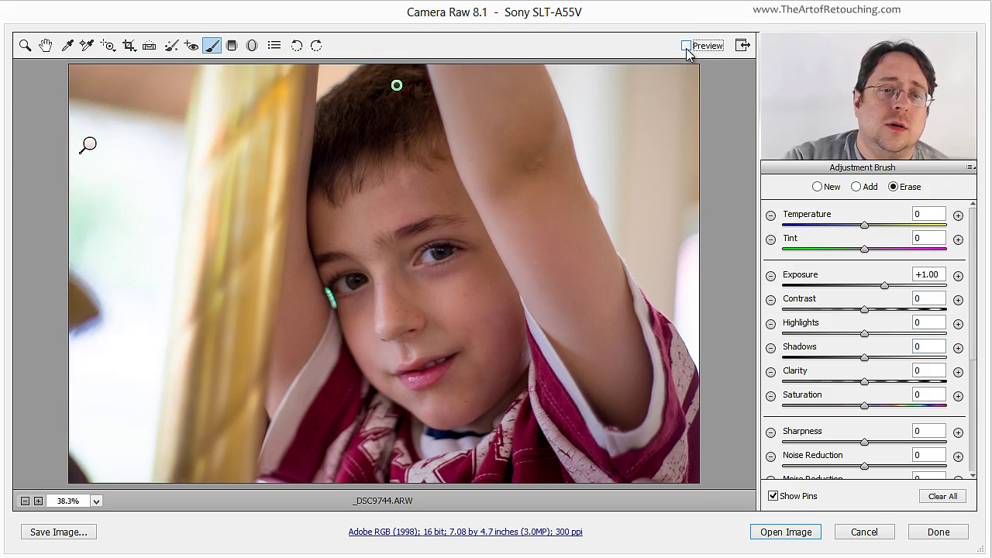
{"action": "left_click", "coordinate": [686, 47]}
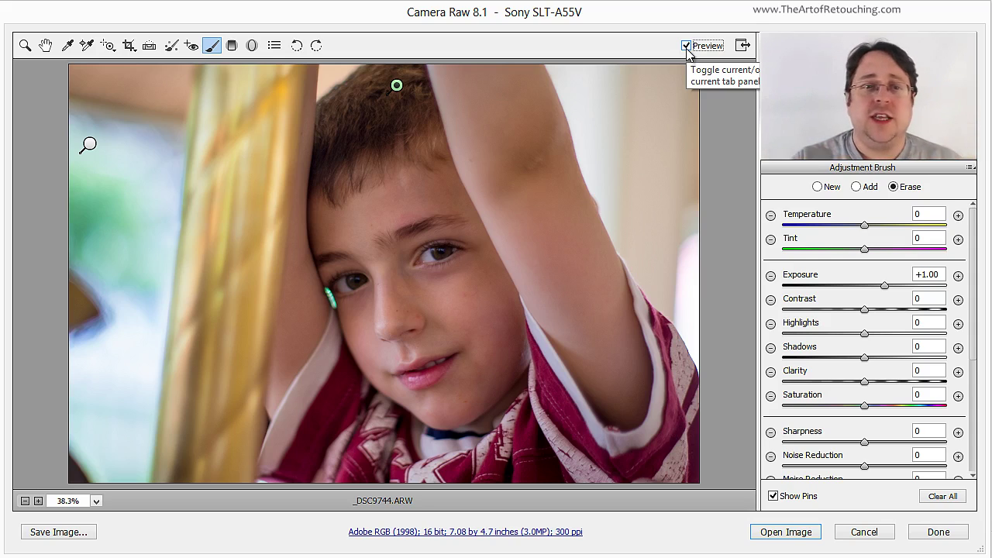
{"action": "left_click", "coordinate": [686, 47]}
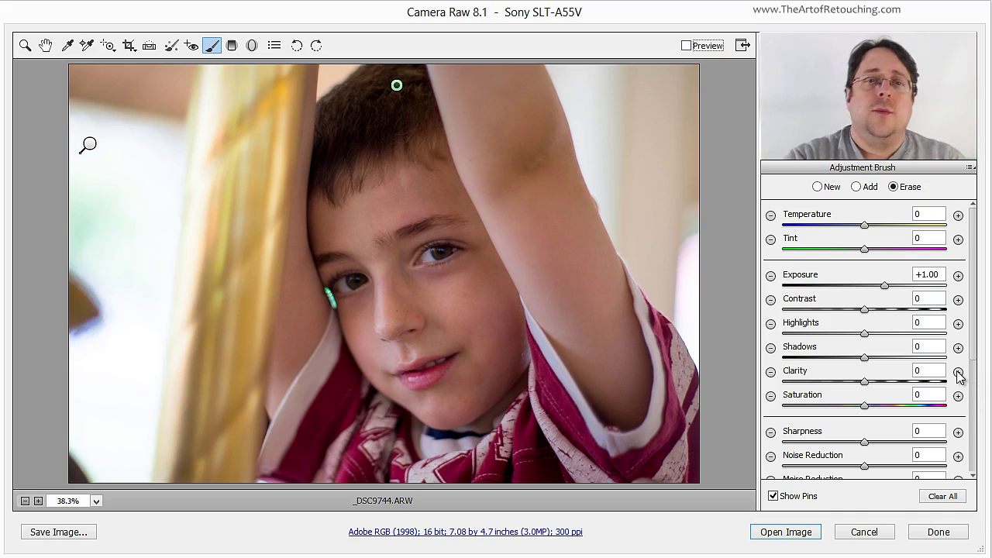
{"action": "left_click", "coordinate": [714, 47]}
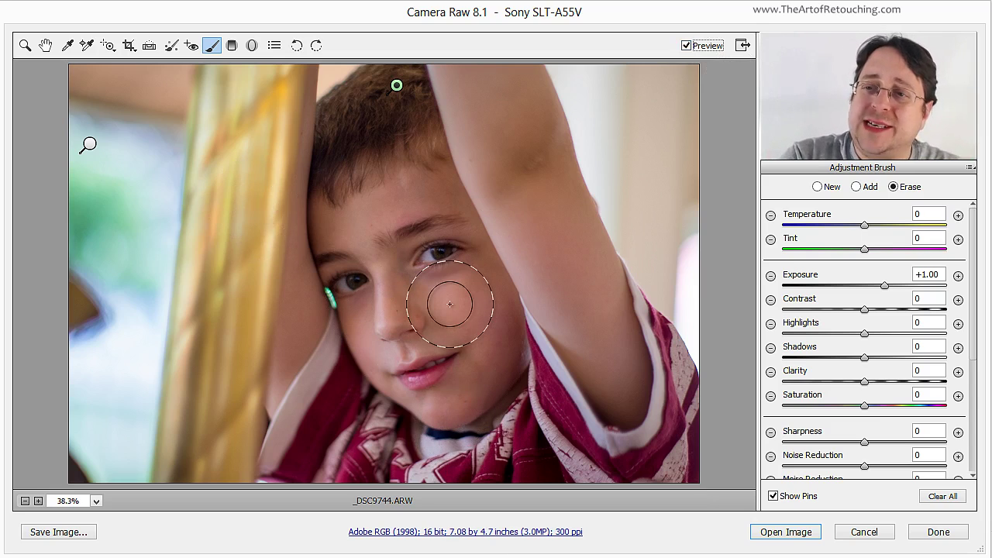
- Zoom to 200% on the eyes and lower the brush feather to 27, keeping Exposure +1.00
{"action": "left_click", "coordinate": [401, 273]}
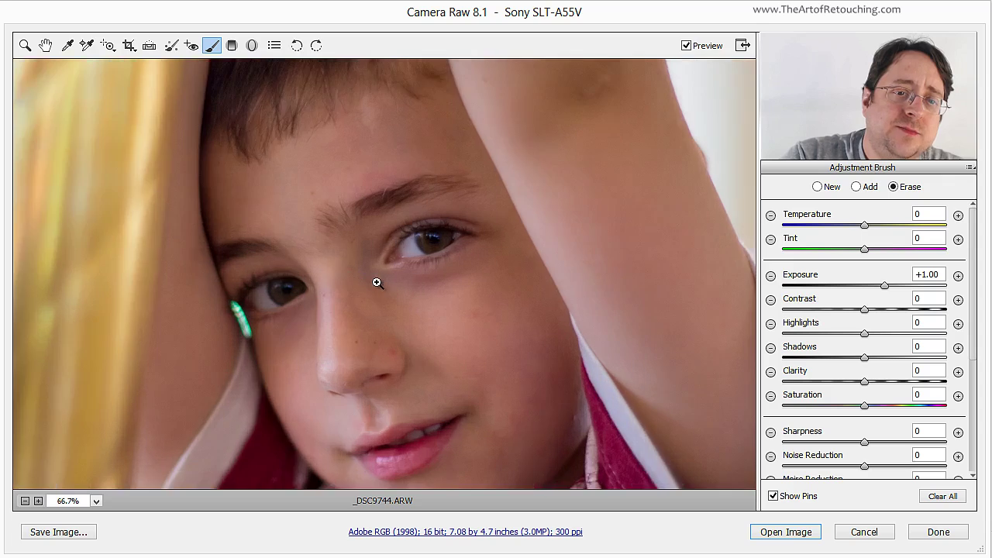
{"action": "left_click", "coordinate": [378, 281]}
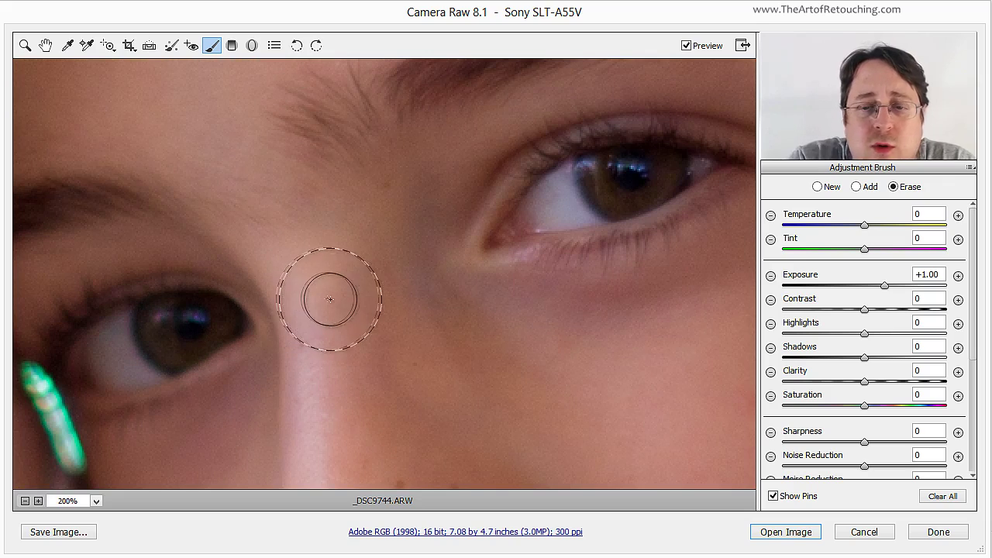
{"action": "scroll", "coordinate": [973, 433], "scroll_direction": "down", "scroll_amount": 5}
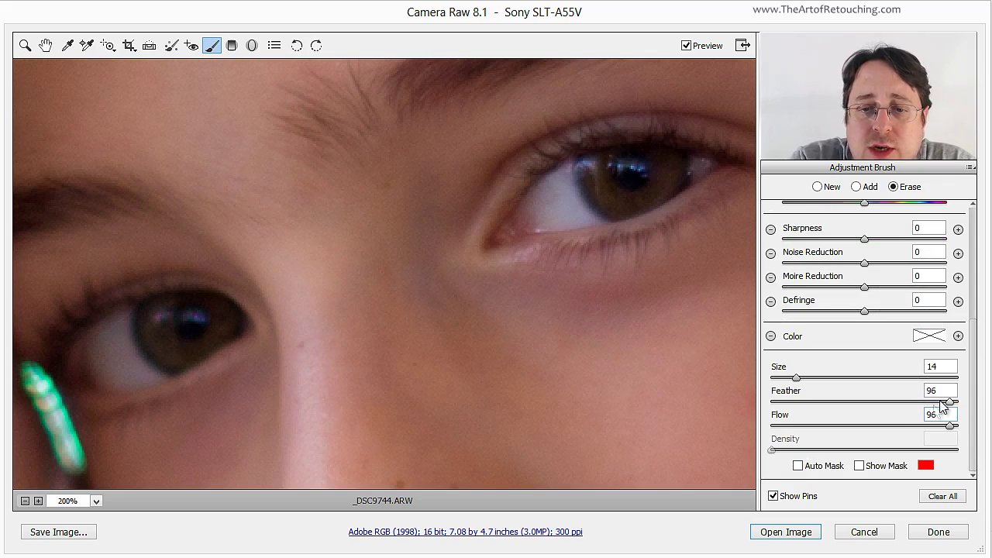
{"action": "left_click_drag", "start_coordinate": [947, 402], "coordinate": [821, 403]}
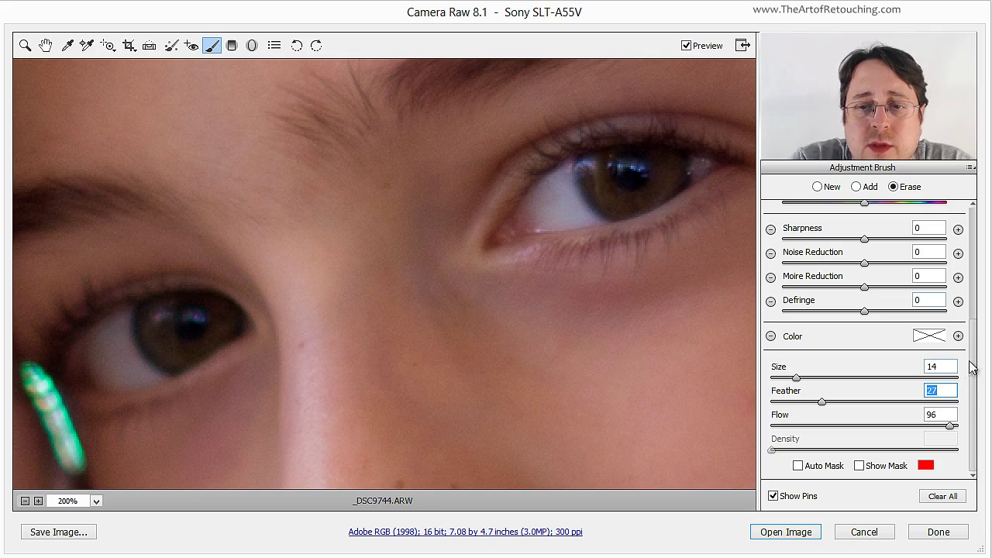
{"action": "left_click_drag", "start_coordinate": [972, 371], "coordinate": [984, 232]}
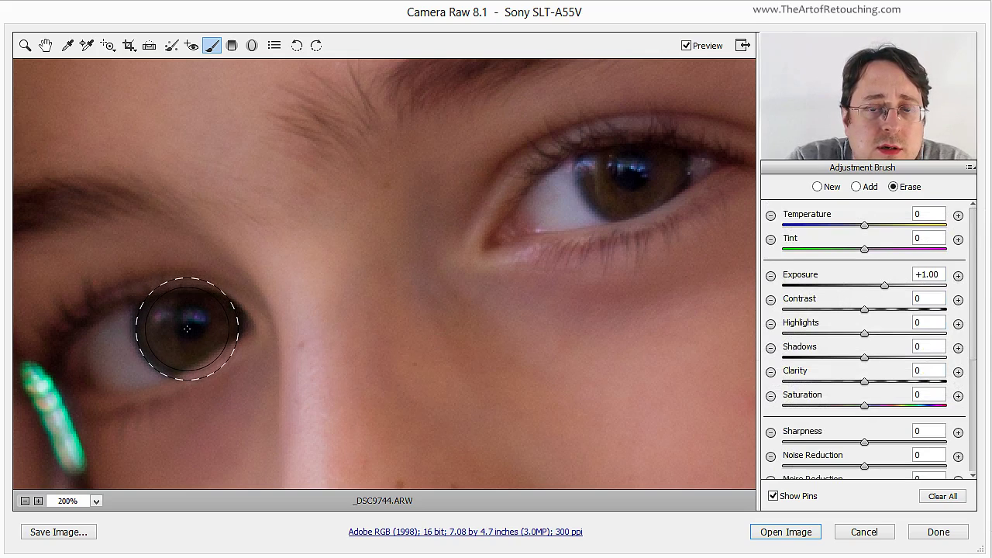
- With feather 27 and size 14, place a new +1.00 exposure pin on the lower-left iris
{"action": "left_click", "coordinate": [865, 192]}
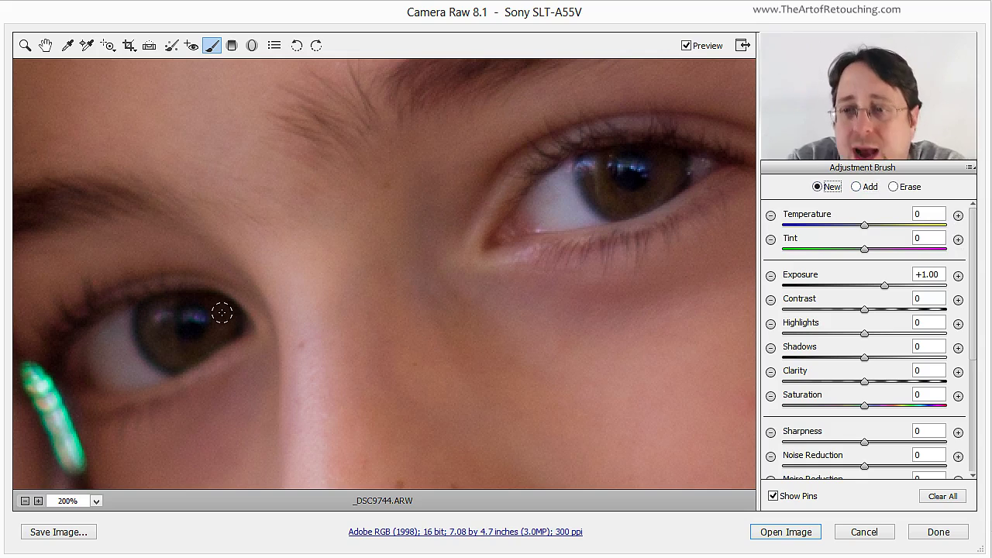
{"action": "key", "text": "bracketright"}
{"action": "key", "text": "bracketright"}
{"action": "key", "text": "bracketright"}
{"action": "key", "text": "bracketright"}
{"action": "key", "text": "bracketright"}
{"action": "key", "text": "bracketright"}
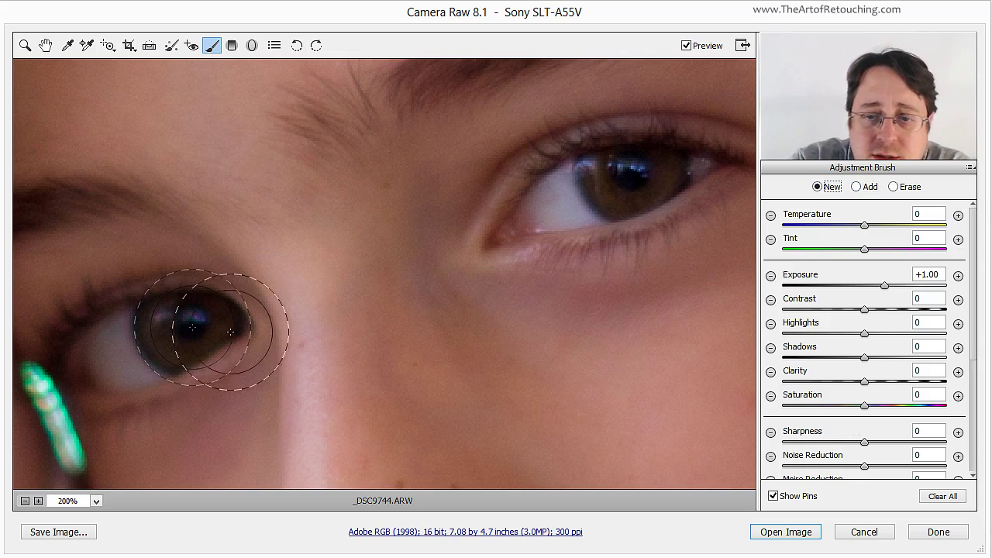
{"action": "scroll", "coordinate": [939, 428], "scroll_direction": "down", "scroll_amount": 3}
{"action": "scroll", "coordinate": [864, 409], "scroll_direction": "down", "scroll_amount": 2}
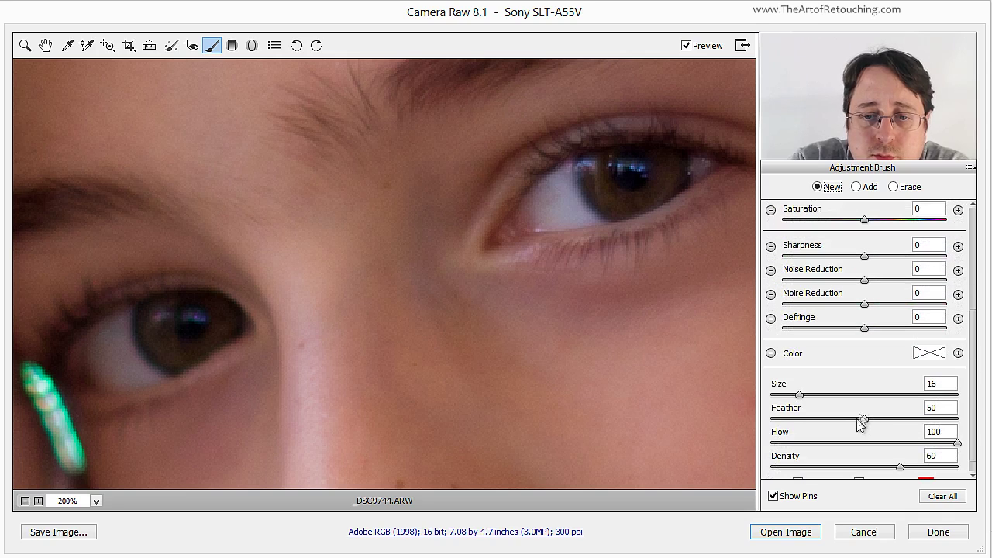
{"action": "left_click_drag", "start_coordinate": [865, 419], "coordinate": [821, 419]}
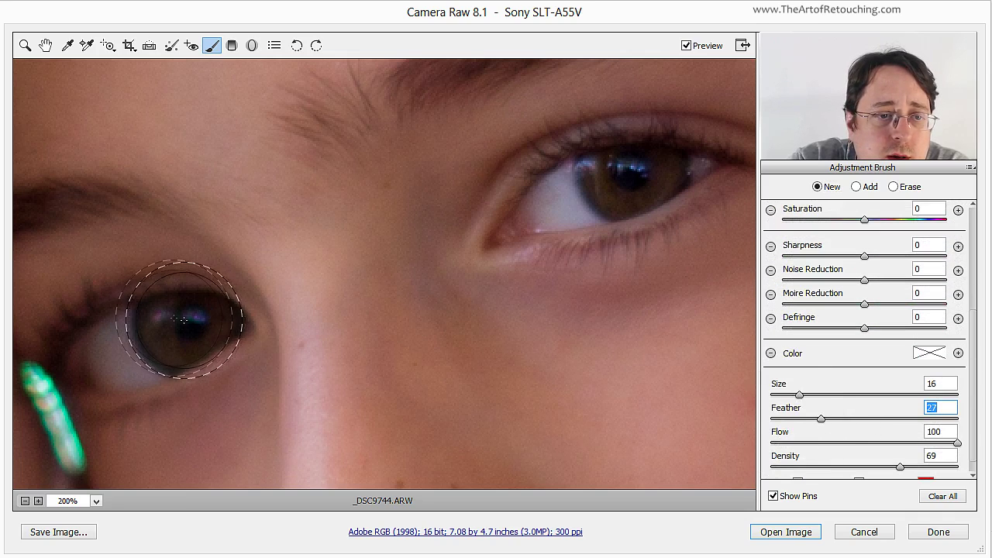
{"action": "key", "text": "bracketleft"}
{"action": "key", "text": "bracketleft"}
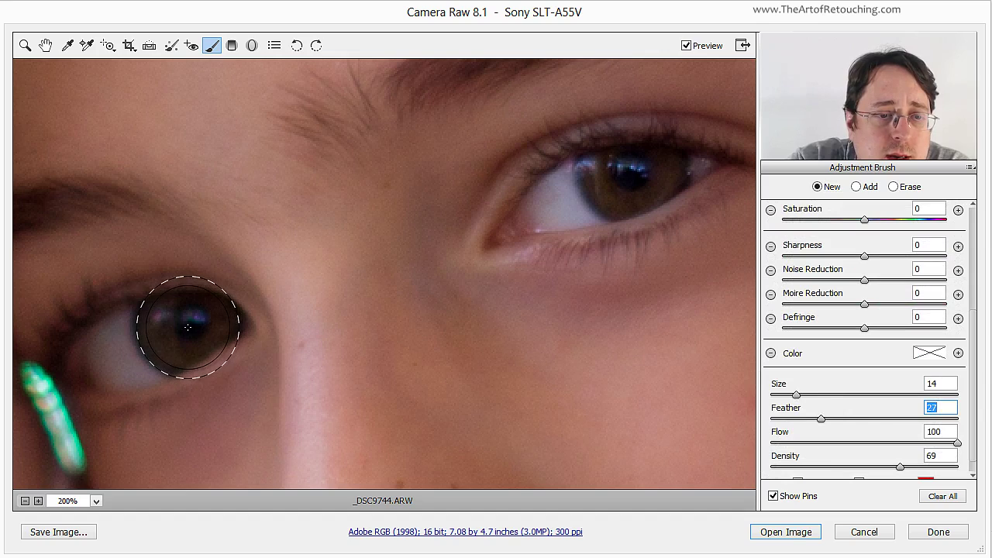
{"action": "left_click", "coordinate": [188, 327]}
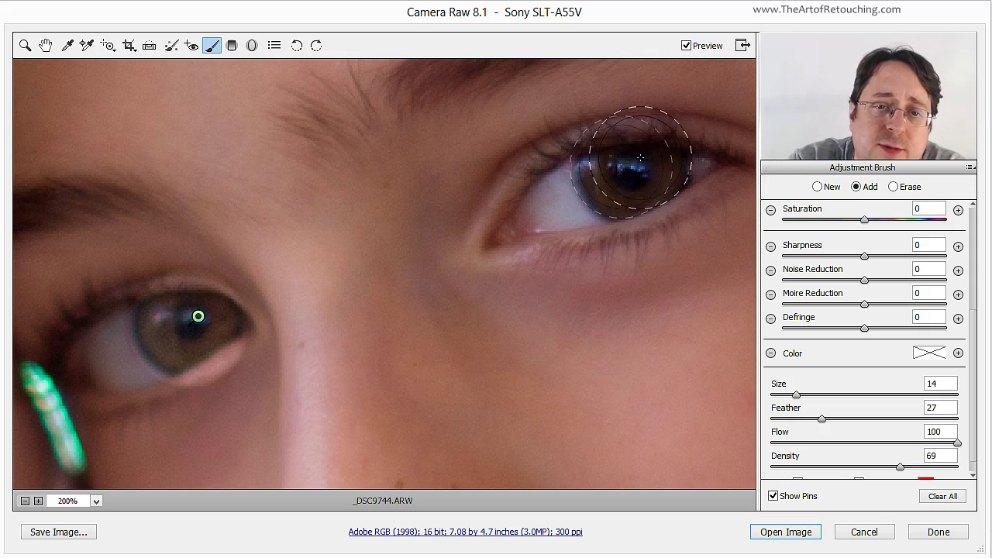
- Paint the upper-right iris and set Exposure +1.70, Saturation +28 and Temperature +14
{"action": "left_click_drag", "start_coordinate": [634, 175], "coordinate": [630, 175]}
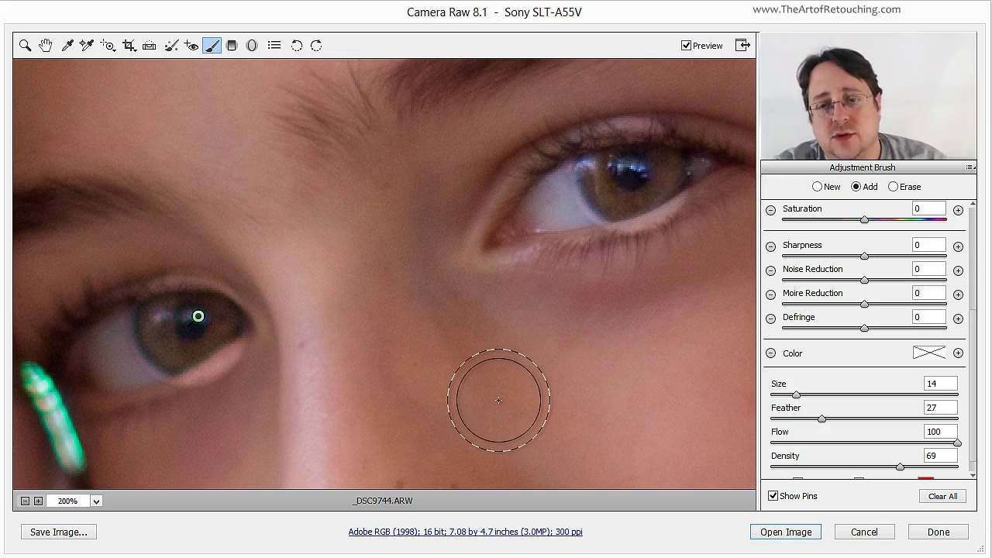
{"action": "left_click_drag", "start_coordinate": [970, 395], "coordinate": [978, 295]}
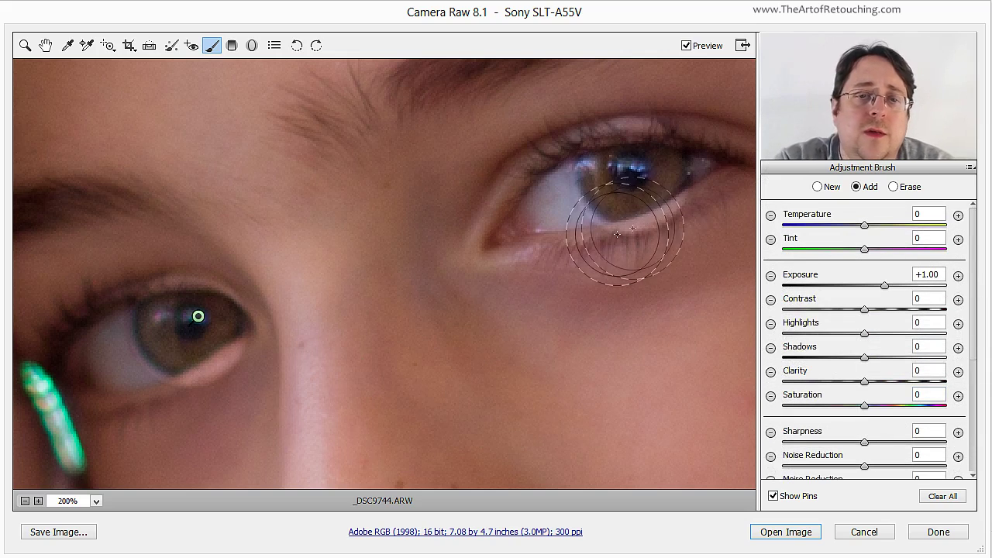
{"action": "left_click_drag", "start_coordinate": [885, 284], "coordinate": [901, 289]}
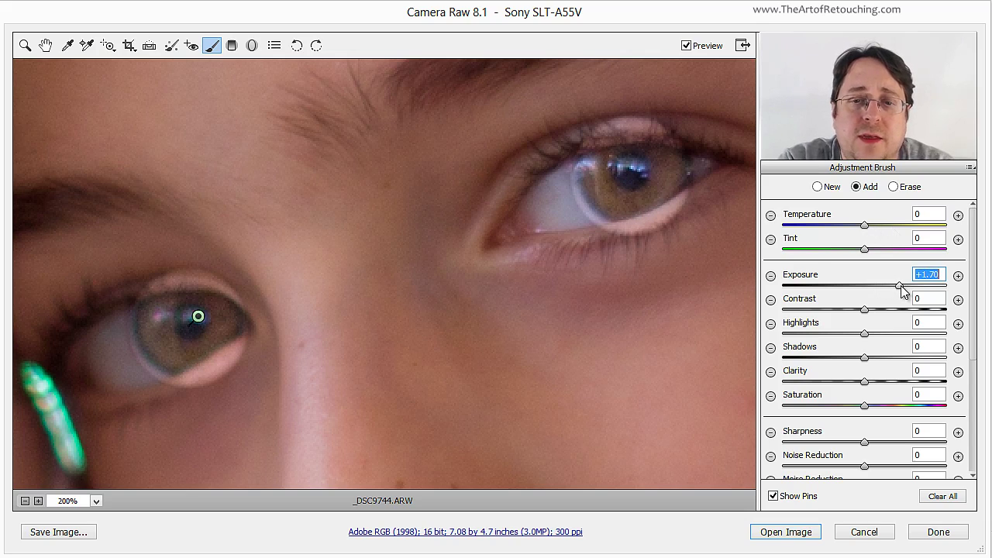
{"action": "left_click_drag", "start_coordinate": [866, 407], "coordinate": [880, 407]}
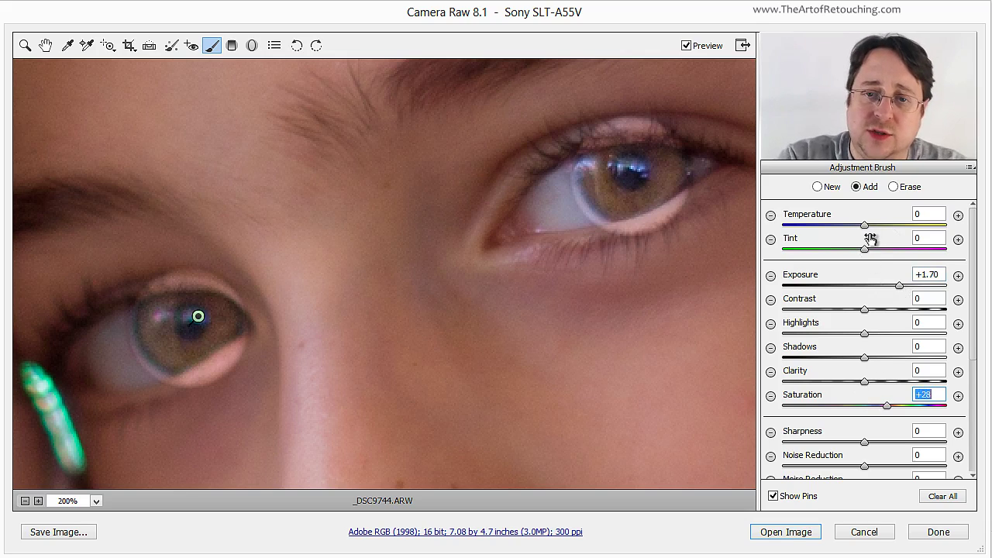
{"action": "left_click_drag", "start_coordinate": [865, 231], "coordinate": [878, 231]}
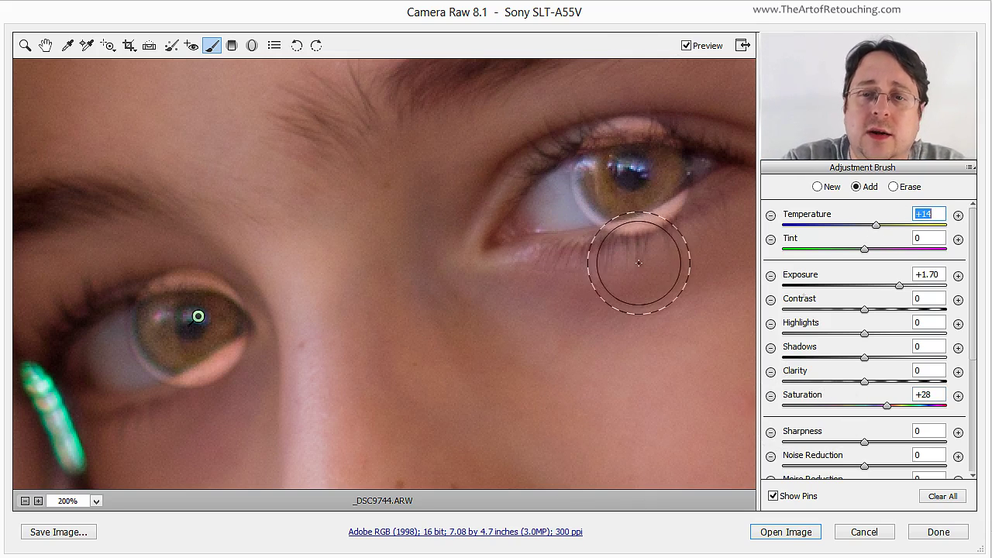
{"action": "left_click", "coordinate": [907, 187]}
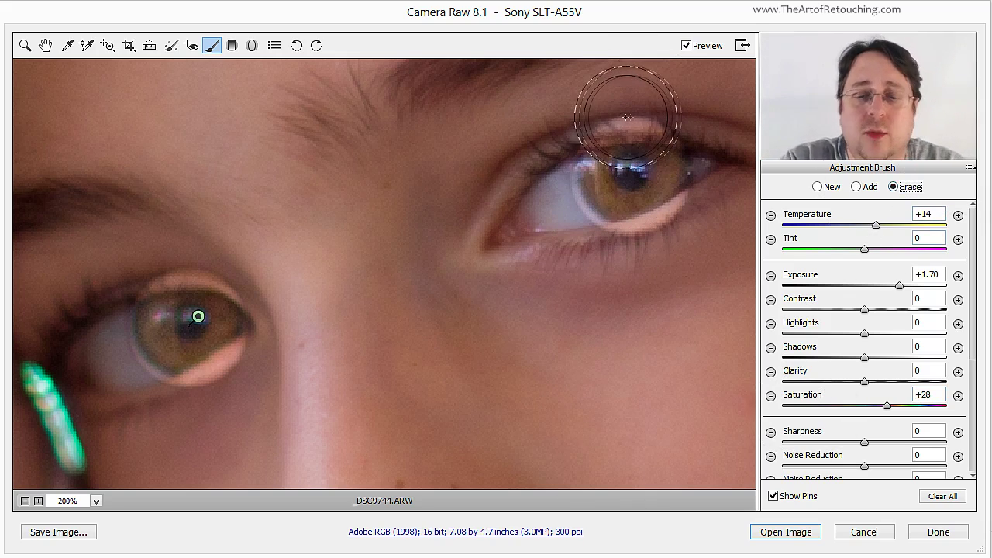
- With a smaller eraser, remove brightening from the upper eyelid and the bands under both irises
{"action": "key", "text": "bracketleft"}
{"action": "key", "text": "bracketleft"}
{"action": "key", "text": "bracketleft"}
{"action": "key", "text": "bracketleft"}
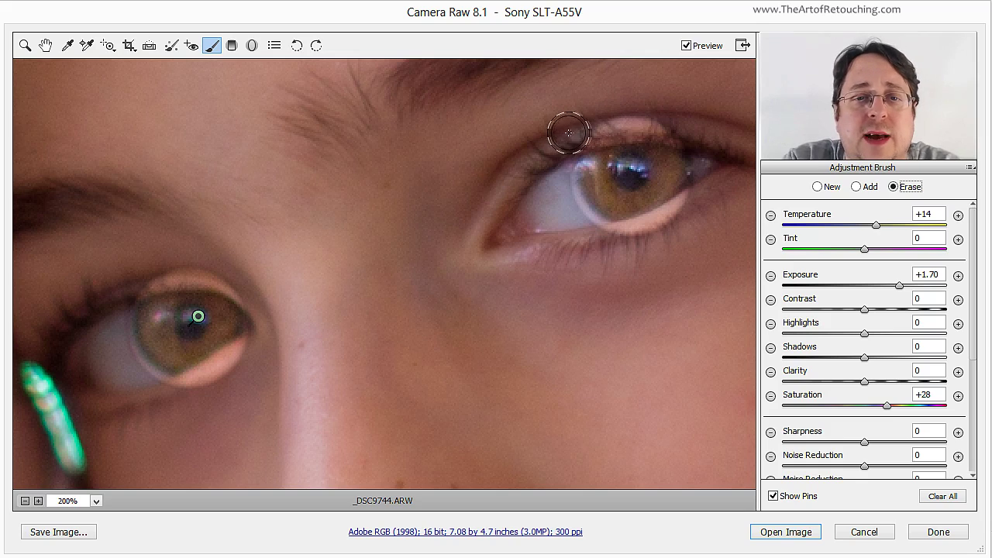
{"action": "mouse_move", "coordinate": [568, 134]}
{"action": "left_mouse_down"}
{"action": "mouse_move", "coordinate": [643, 116]}
{"action": "mouse_move", "coordinate": [686, 116]}
{"action": "mouse_move", "coordinate": [584, 122]}
{"action": "mouse_move", "coordinate": [666, 118]}
{"action": "mouse_move", "coordinate": [711, 132]}
{"action": "mouse_move", "coordinate": [631, 115]}
{"action": "mouse_move", "coordinate": [579, 128]}
{"action": "left_mouse_up"}
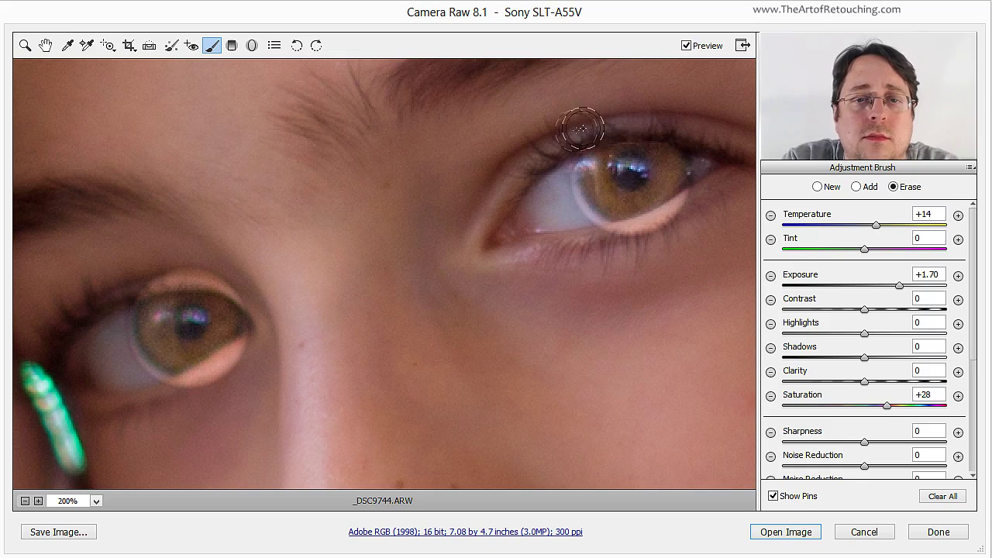
{"action": "mouse_move", "coordinate": [565, 261]}
{"action": "left_mouse_down"}
{"action": "mouse_move", "coordinate": [593, 241]}
{"action": "mouse_move", "coordinate": [629, 242]}
{"action": "mouse_move", "coordinate": [700, 204]}
{"action": "left_mouse_up"}
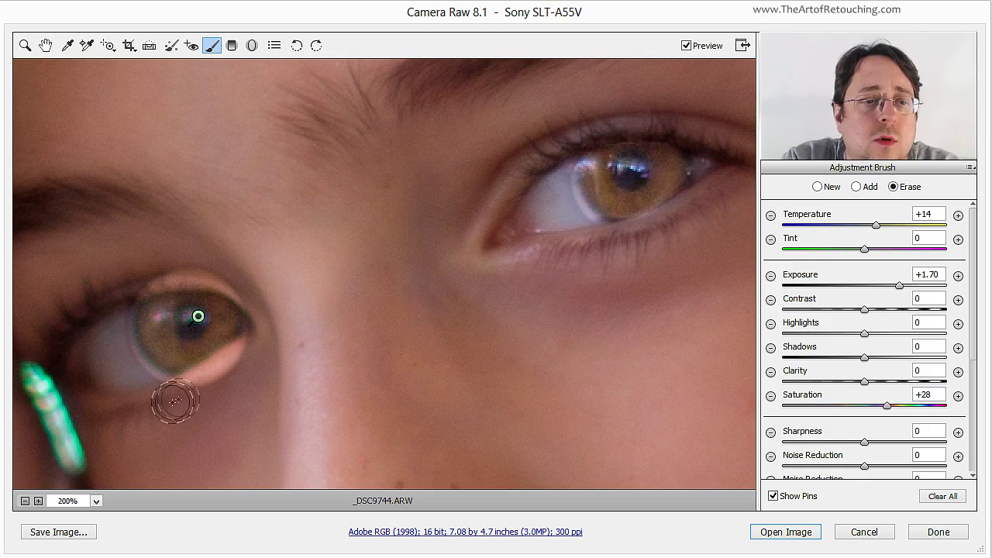
{"action": "mouse_move", "coordinate": [175, 401]}
{"action": "left_mouse_down"}
{"action": "mouse_move", "coordinate": [263, 348]}
{"action": "mouse_move", "coordinate": [161, 424]}
{"action": "mouse_move", "coordinate": [210, 416]}
{"action": "left_mouse_up"}
{"action": "key", "text": "shift"}
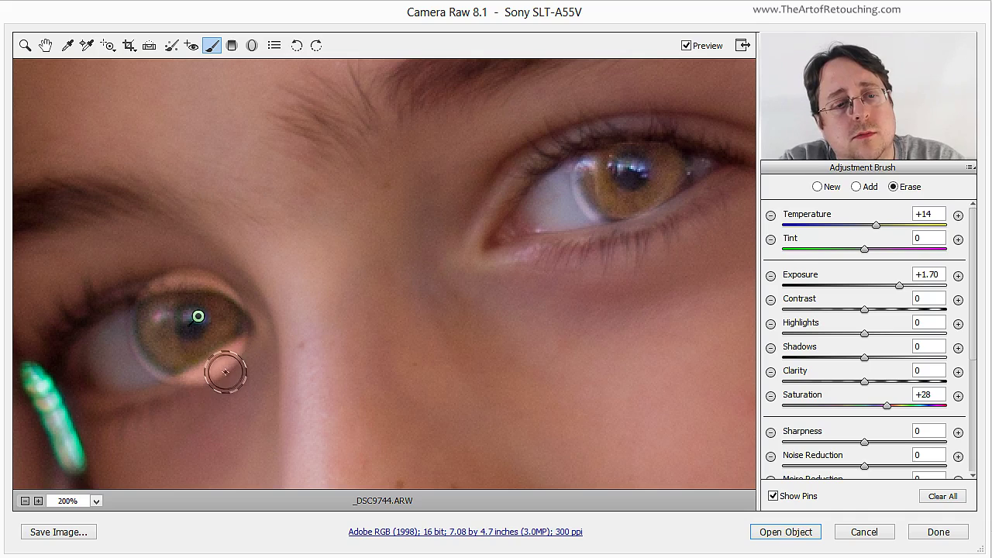
{"action": "left_click", "coordinate": [256, 348], "text": "shift"}
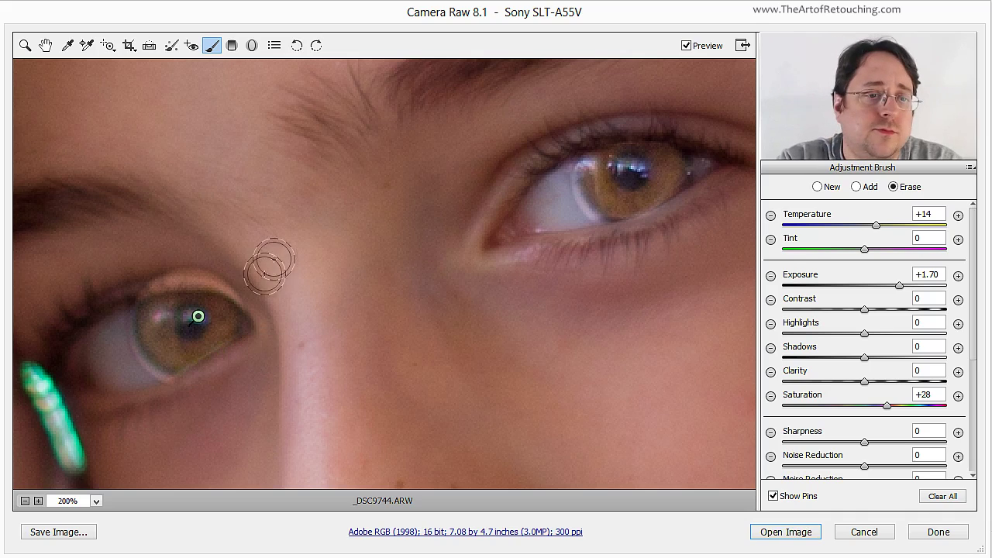
- Erase brightening along the upper lid and both eye corners, then set Feather to 57
{"action": "mouse_move", "coordinate": [269, 262]}
{"action": "left_mouse_down"}
{"action": "mouse_move", "coordinate": [263, 295]}
{"action": "mouse_move", "coordinate": [191, 260]}
{"action": "mouse_move", "coordinate": [116, 279]}
{"action": "left_mouse_up"}
{"action": "key", "text": "shift"}
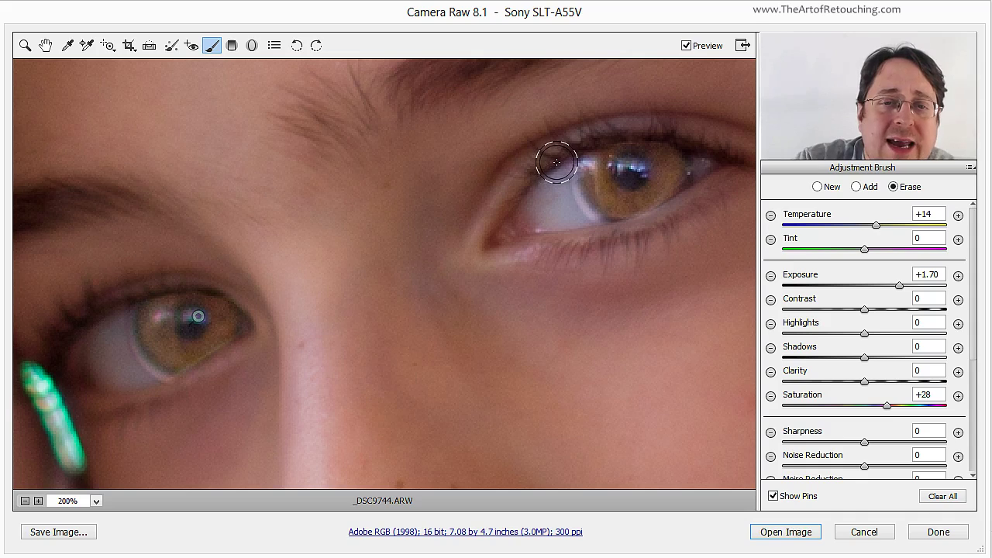
{"action": "mouse_move", "coordinate": [554, 155]}
{"action": "left_mouse_down"}
{"action": "mouse_move", "coordinate": [549, 178]}
{"action": "mouse_move", "coordinate": [591, 238]}
{"action": "left_mouse_up"}
{"action": "mouse_move", "coordinate": [109, 316]}
{"action": "left_mouse_down"}
{"action": "mouse_move", "coordinate": [127, 370]}
{"action": "mouse_move", "coordinate": [148, 395]}
{"action": "left_mouse_up"}
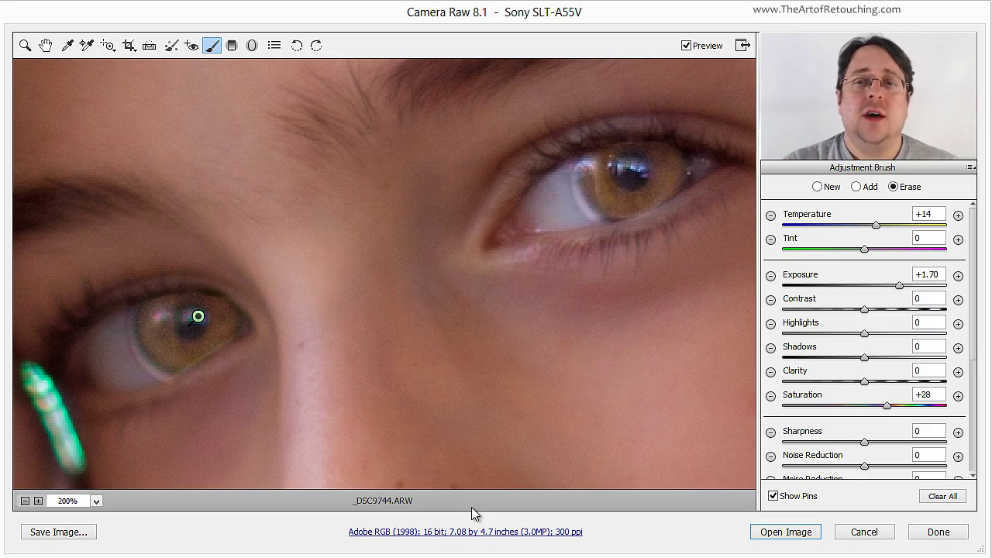
{"action": "scroll", "coordinate": [860, 349], "scroll_direction": "down", "scroll_amount": 5}
{"action": "left_click_drag", "start_coordinate": [857, 403], "coordinate": [883, 409]}
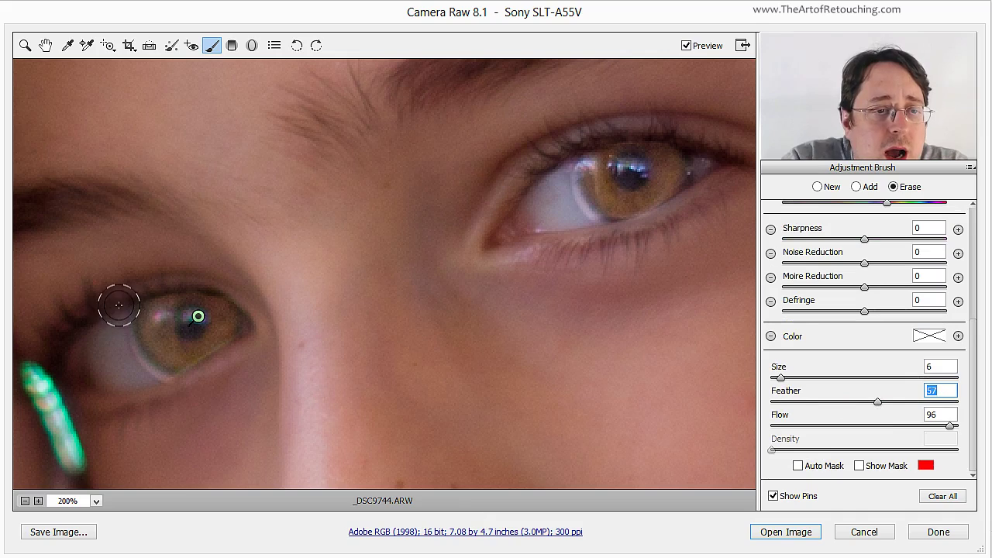
- Erase stray brightening around both eyes and the upper-right eye's outer corner
{"action": "mouse_move", "coordinate": [117, 302]}
{"action": "left_mouse_down"}
{"action": "mouse_move", "coordinate": [130, 367]}
{"action": "mouse_move", "coordinate": [188, 400]}
{"action": "left_mouse_up"}
{"action": "mouse_move", "coordinate": [566, 152]}
{"action": "left_mouse_down"}
{"action": "mouse_move", "coordinate": [560, 204]}
{"action": "mouse_move", "coordinate": [581, 231]}
{"action": "mouse_move", "coordinate": [637, 263]}
{"action": "left_mouse_up"}
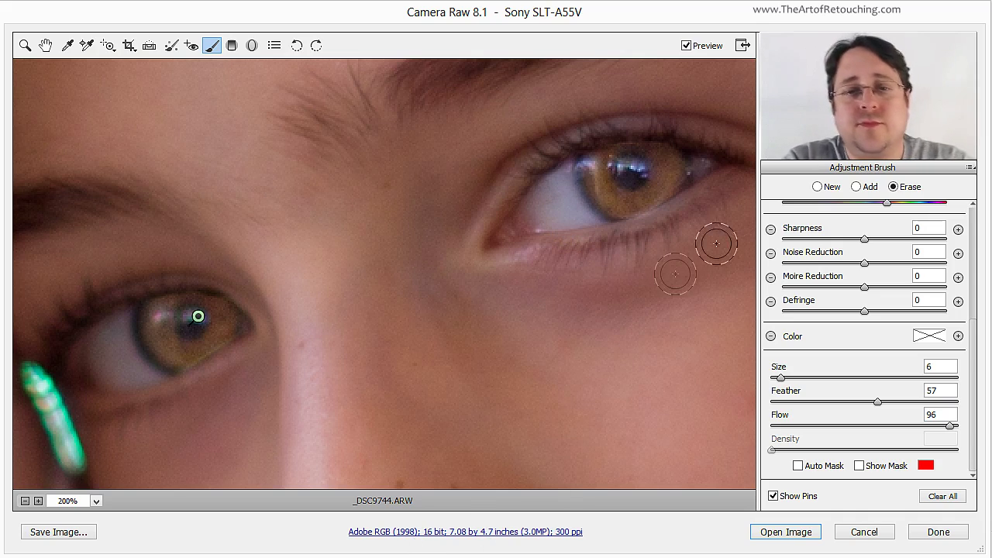
{"action": "mouse_move", "coordinate": [708, 139]}
{"action": "left_mouse_down"}
{"action": "mouse_move", "coordinate": [710, 131]}
{"action": "mouse_move", "coordinate": [707, 178]}
{"action": "left_mouse_up"}
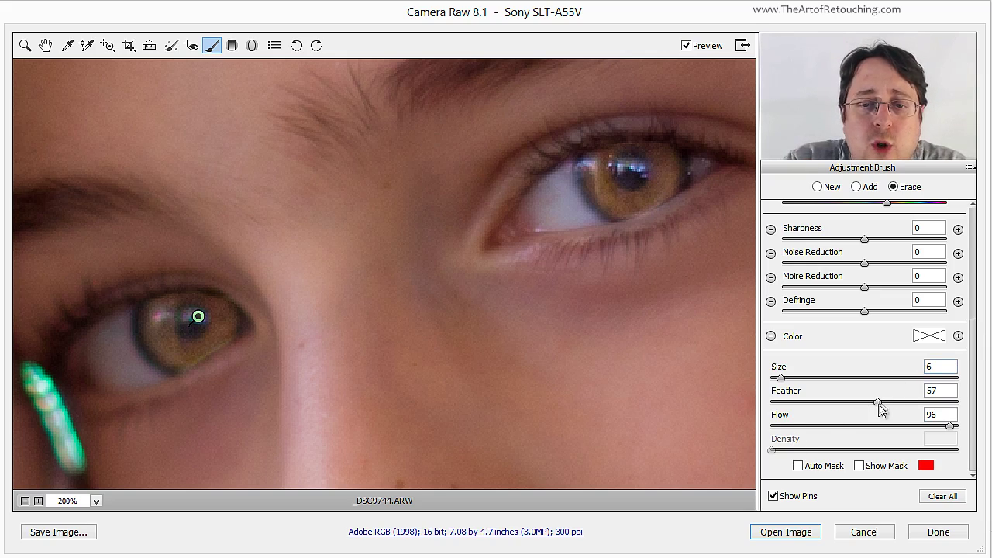
- At feather 91 and flow 100, tone down the upper-right iris, then drop flow to 11
{"action": "left_click_drag", "start_coordinate": [877, 402], "coordinate": [942, 403]}
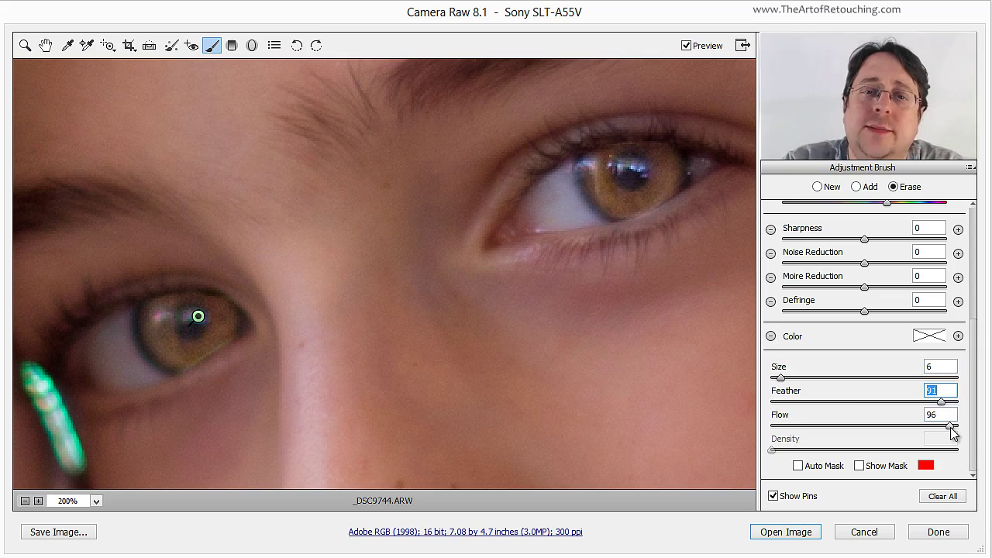
{"action": "left_click_drag", "start_coordinate": [952, 434], "coordinate": [956, 431]}
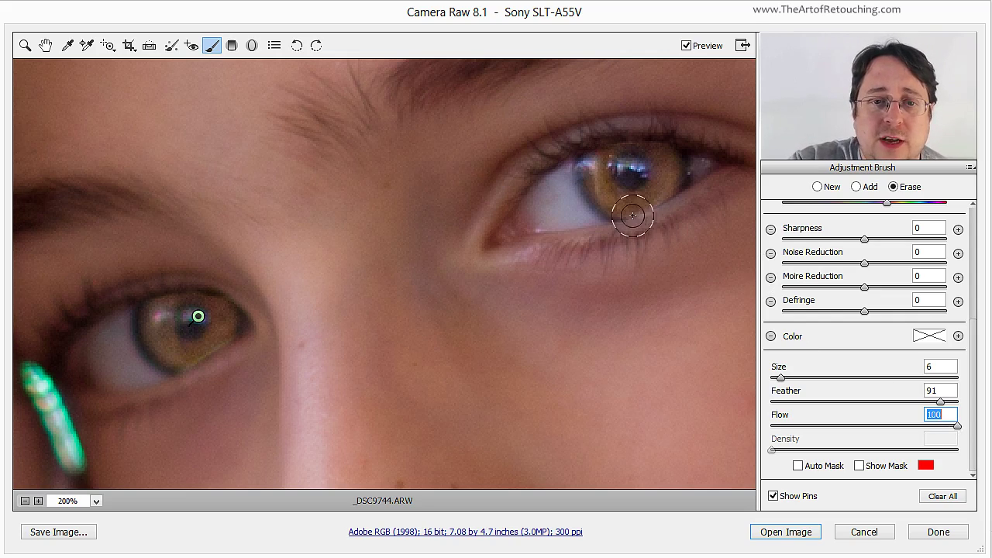
{"action": "left_click_drag", "start_coordinate": [564, 189], "coordinate": [744, 171]}
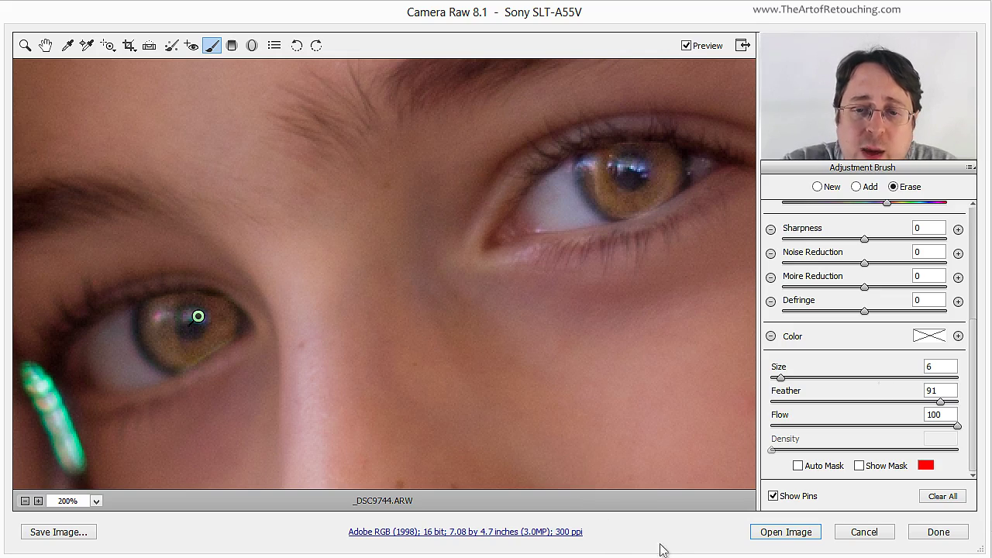
{"action": "left_click_drag", "start_coordinate": [958, 426], "coordinate": [790, 426]}
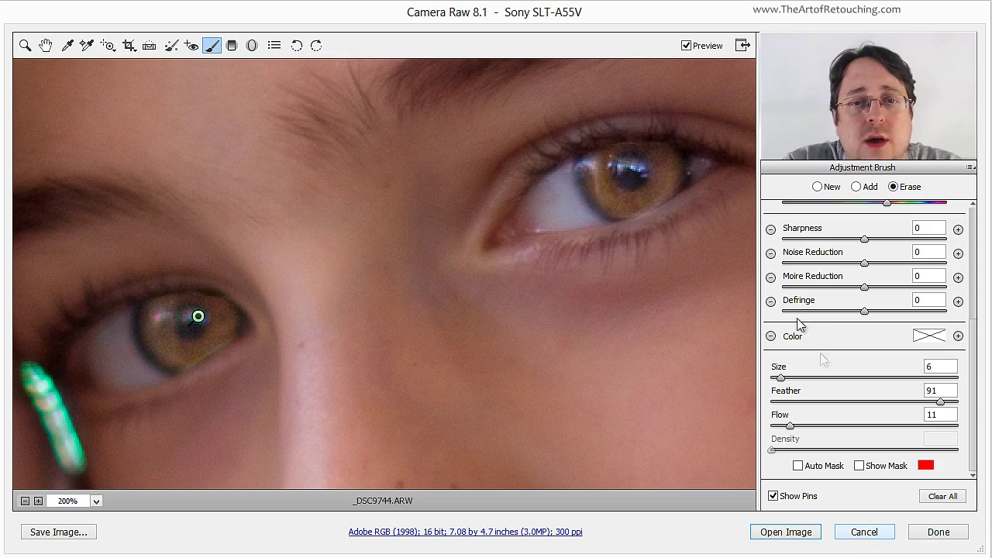
- With brush size 8–10, gently erase the enhancement along the upper and lower lids of both eyes
{"action": "key", "text": "bracketright"}
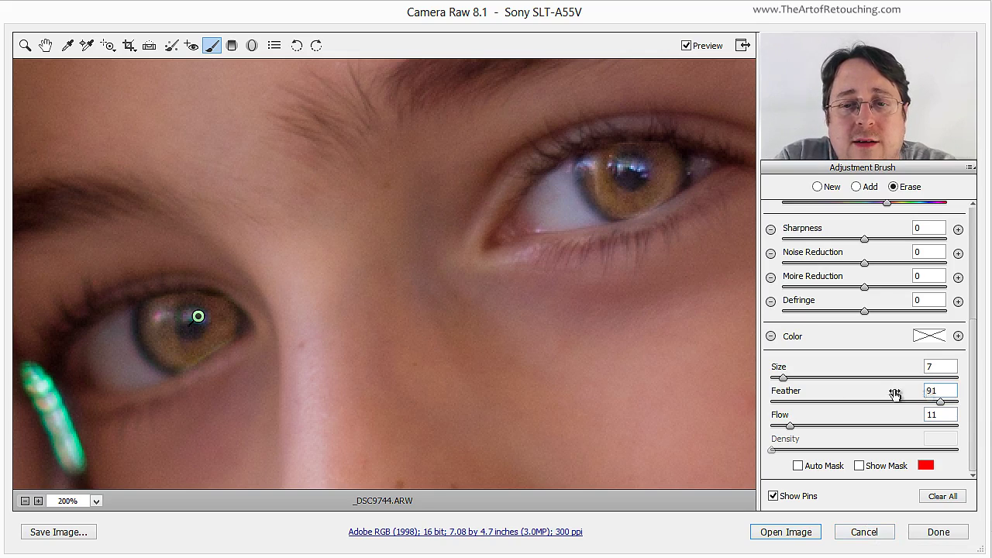
{"action": "key", "text": "bracketright"}
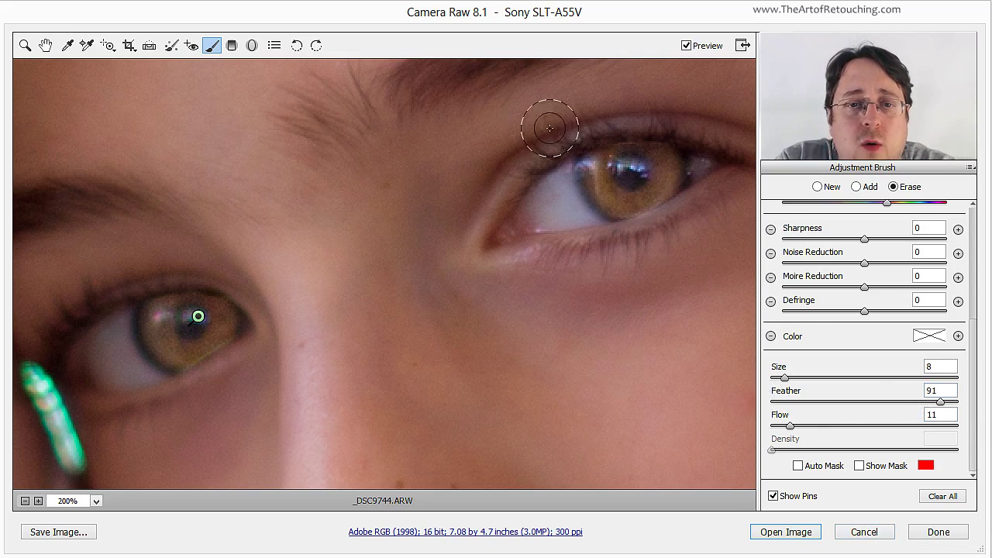
{"action": "key", "text": "bracketright"}
{"action": "key", "text": "bracketright"}
{"action": "mouse_move", "coordinate": [549, 128]}
{"action": "left_mouse_down"}
{"action": "mouse_move", "coordinate": [683, 131]}
{"action": "mouse_move", "coordinate": [725, 148]}
{"action": "mouse_move", "coordinate": [651, 109]}
{"action": "mouse_move", "coordinate": [507, 136]}
{"action": "mouse_move", "coordinate": [667, 122]}
{"action": "mouse_move", "coordinate": [705, 135]}
{"action": "mouse_move", "coordinate": [597, 140]}
{"action": "mouse_move", "coordinate": [507, 146]}
{"action": "left_mouse_up"}
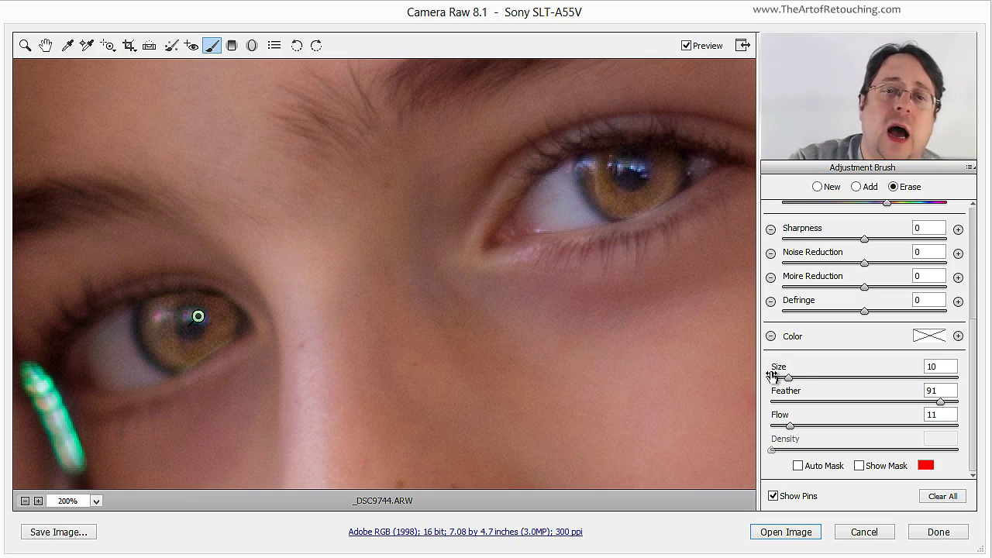
{"action": "mouse_move", "coordinate": [664, 265]}
{"action": "left_mouse_down"}
{"action": "mouse_move", "coordinate": [687, 221]}
{"action": "mouse_move", "coordinate": [582, 261]}
{"action": "mouse_move", "coordinate": [686, 226]}
{"action": "left_mouse_up"}
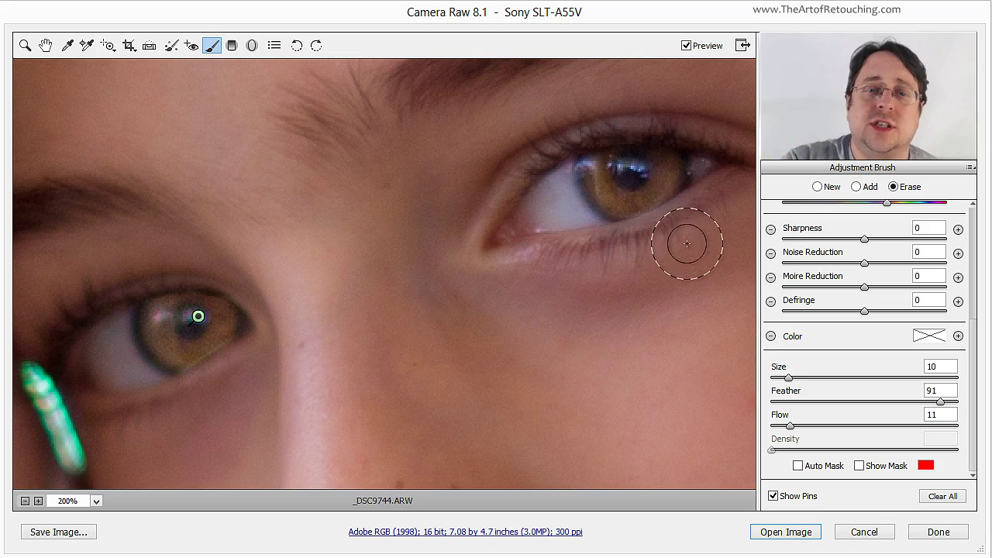
{"action": "mouse_move", "coordinate": [686, 243]}
{"action": "left_mouse_down"}
{"action": "mouse_move", "coordinate": [617, 267]}
{"action": "mouse_move", "coordinate": [698, 222]}
{"action": "mouse_move", "coordinate": [608, 267]}
{"action": "mouse_move", "coordinate": [700, 212]}
{"action": "mouse_move", "coordinate": [652, 233]}
{"action": "mouse_move", "coordinate": [636, 263]}
{"action": "left_mouse_up"}
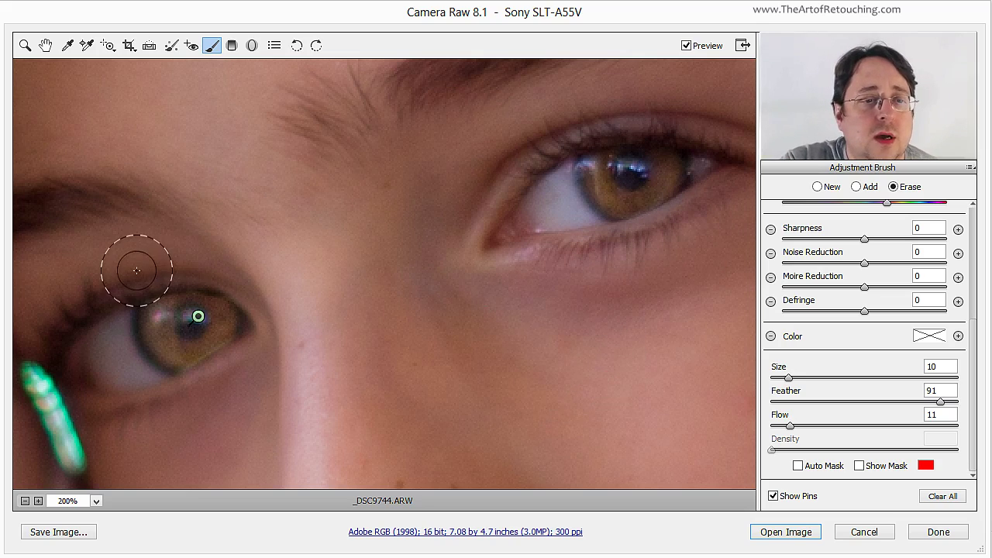
{"action": "mouse_move", "coordinate": [137, 269]}
{"action": "left_mouse_down"}
{"action": "mouse_move", "coordinate": [243, 287]}
{"action": "mouse_move", "coordinate": [155, 261]}
{"action": "mouse_move", "coordinate": [194, 268]}
{"action": "left_mouse_up"}
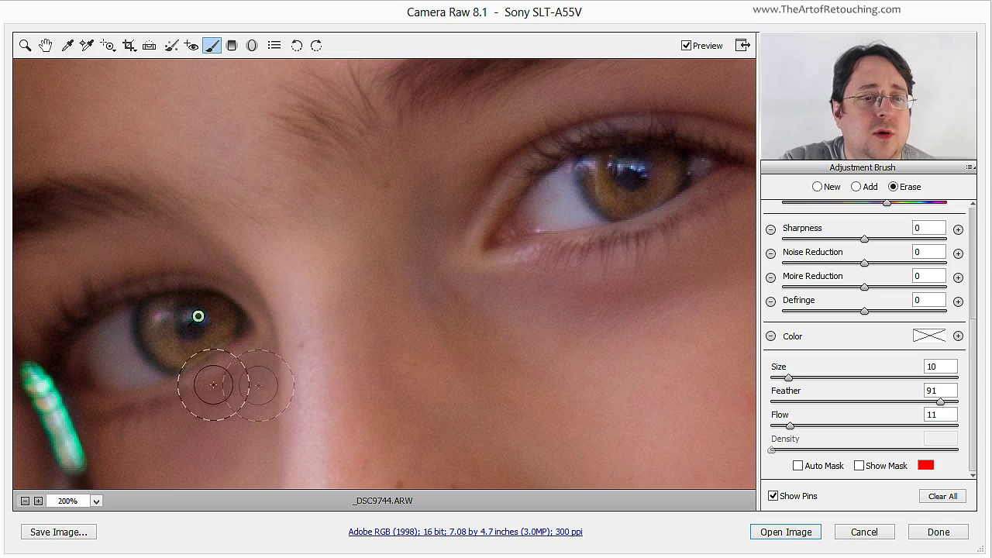
{"action": "mouse_move", "coordinate": [213, 385]}
{"action": "left_mouse_down"}
{"action": "mouse_move", "coordinate": [250, 376]}
{"action": "mouse_move", "coordinate": [195, 390]}
{"action": "mouse_move", "coordinate": [246, 367]}
{"action": "mouse_move", "coordinate": [233, 383]}
{"action": "mouse_move", "coordinate": [268, 369]}
{"action": "mouse_move", "coordinate": [200, 403]}
{"action": "mouse_move", "coordinate": [248, 358]}
{"action": "mouse_move", "coordinate": [185, 398]}
{"action": "mouse_move", "coordinate": [248, 368]}
{"action": "mouse_move", "coordinate": [189, 406]}
{"action": "mouse_move", "coordinate": [248, 365]}
{"action": "mouse_move", "coordinate": [143, 400]}
{"action": "mouse_move", "coordinate": [221, 372]}
{"action": "left_mouse_up"}
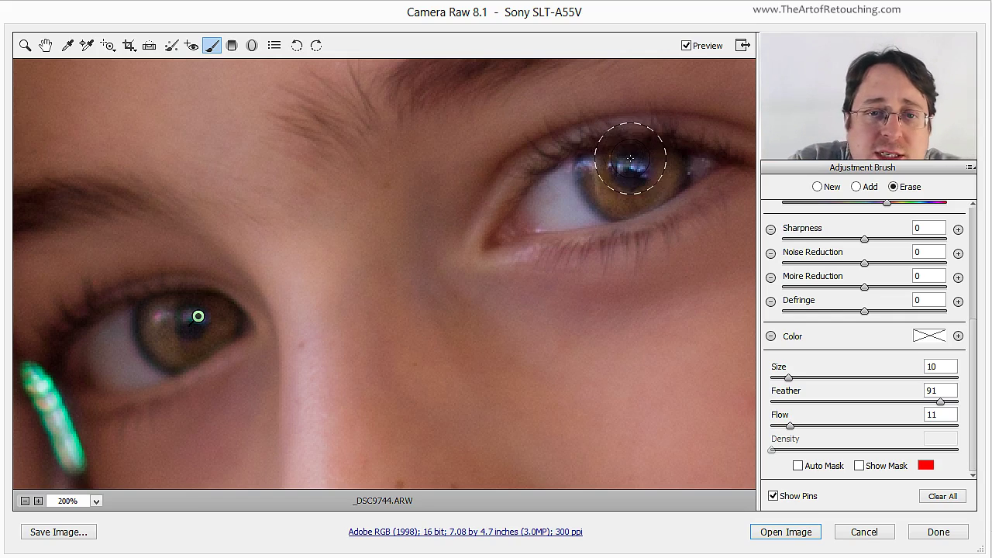
{"action": "key", "text": "bracketleft"}
{"action": "key", "text": "bracketleft"}
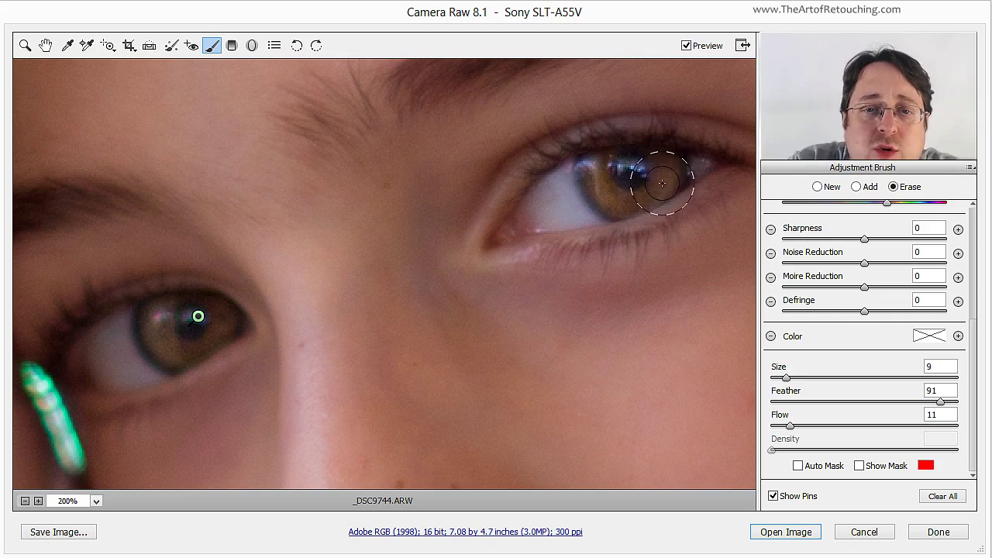
- With Size 5, Feather 24 and Flow 94, erase the enhancement from both pupils, then zoom out
{"action": "left_click_drag", "start_coordinate": [788, 427], "coordinate": [962, 432]}
{"action": "left_click_drag", "start_coordinate": [844, 409], "coordinate": [815, 411]}
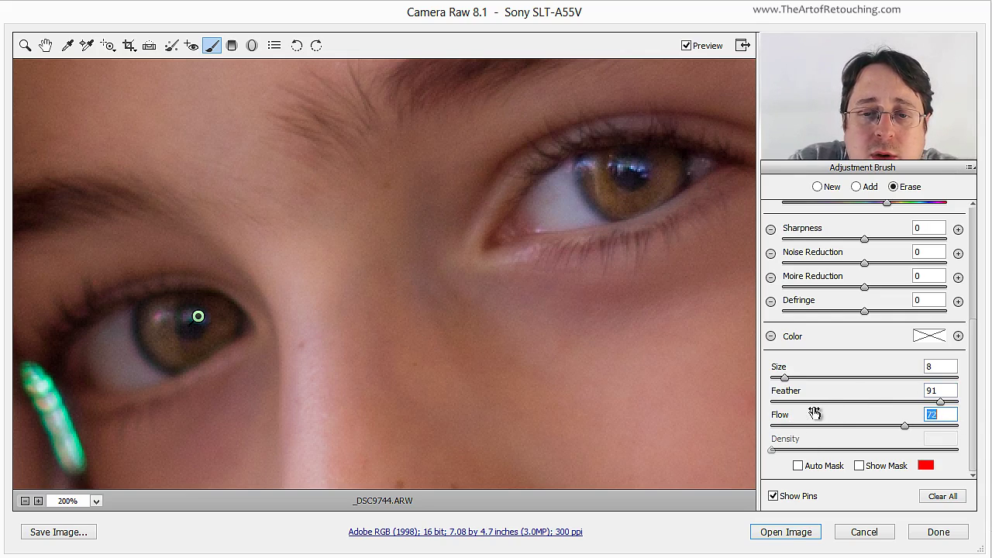
{"action": "left_click_drag", "start_coordinate": [939, 401], "coordinate": [815, 402]}
{"action": "key", "text": "bracketleft"}
{"action": "key", "text": "bracketleft"}
{"action": "key", "text": "bracketleft"}
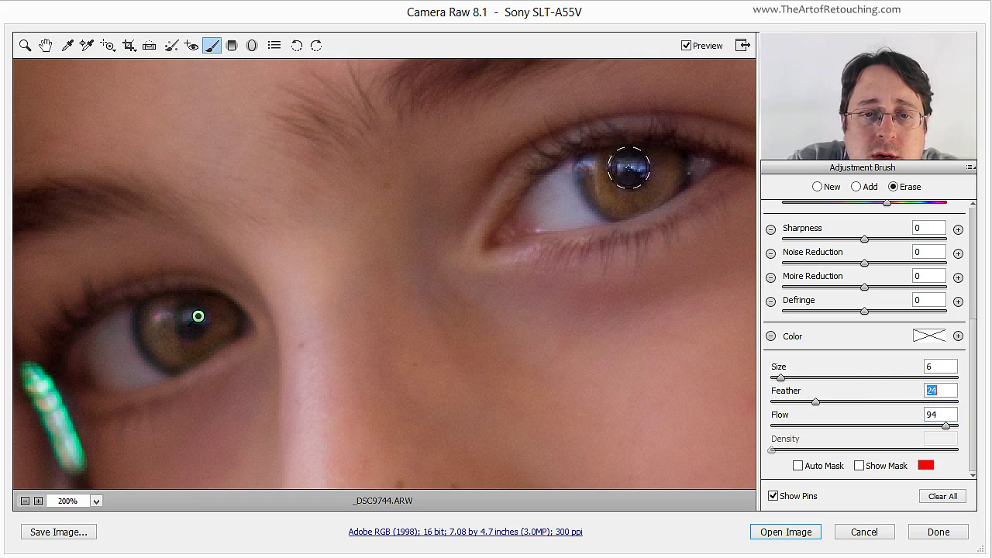
{"action": "left_click", "coordinate": [629, 170]}
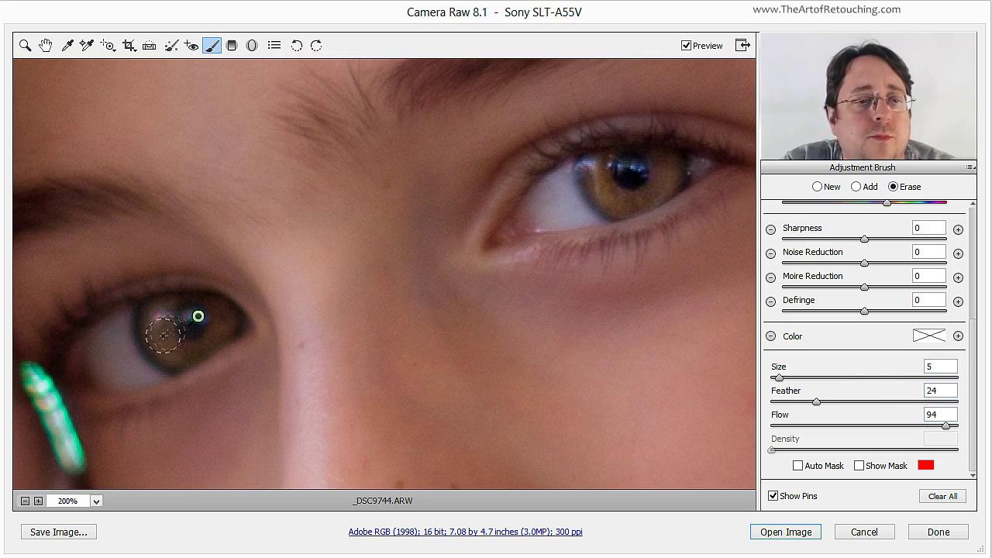
{"action": "left_click_drag", "start_coordinate": [191, 322], "coordinate": [196, 324]}
{"action": "key", "text": "ctrl+minus"}
{"action": "key", "text": "ctrl+minus"}
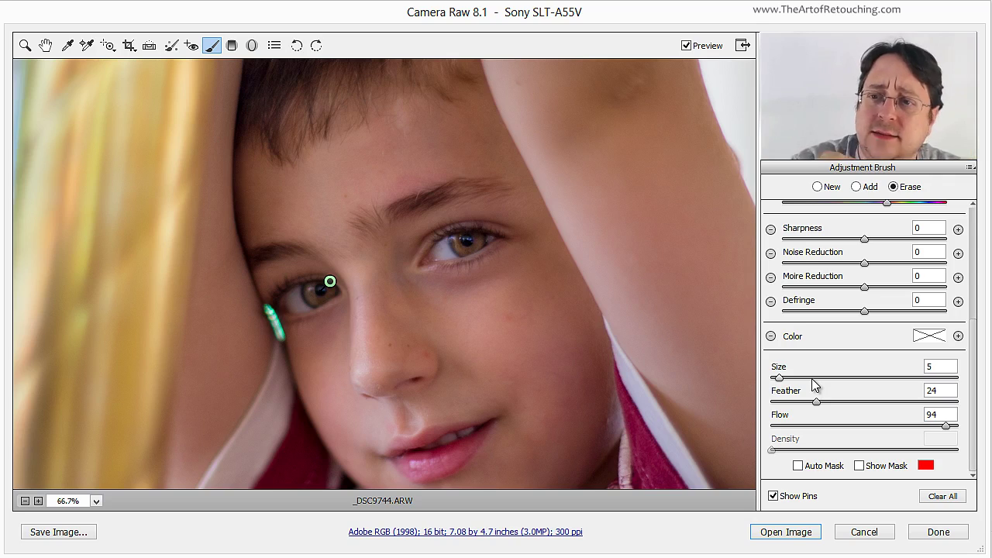
- Fit the entire portrait in the preview window with Ctrl+0
{"action": "key", "text": "ctrl+0"}
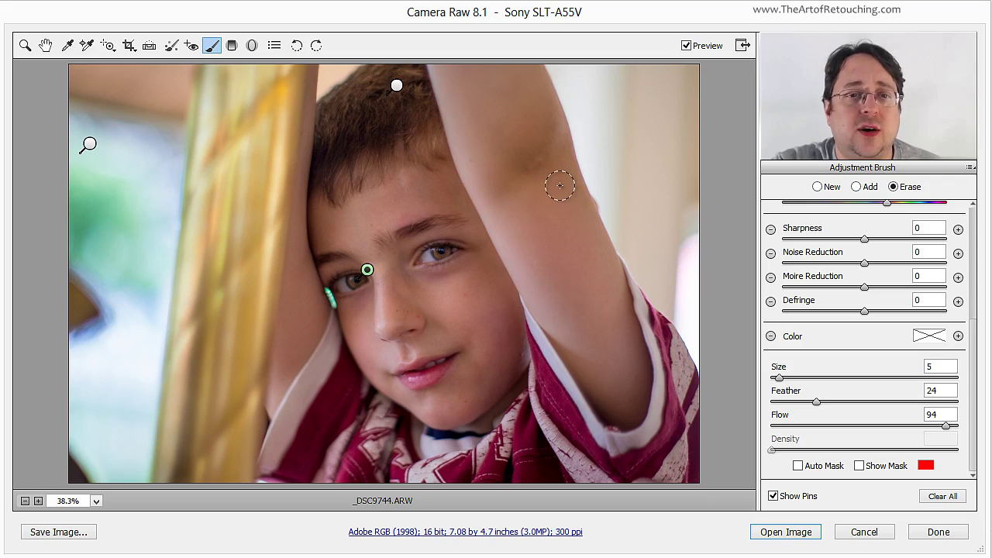
- Start a new brush adjustment with Feather 100 and Size 16, and paint over the raised elbow
{"action": "left_click", "coordinate": [831, 186]}
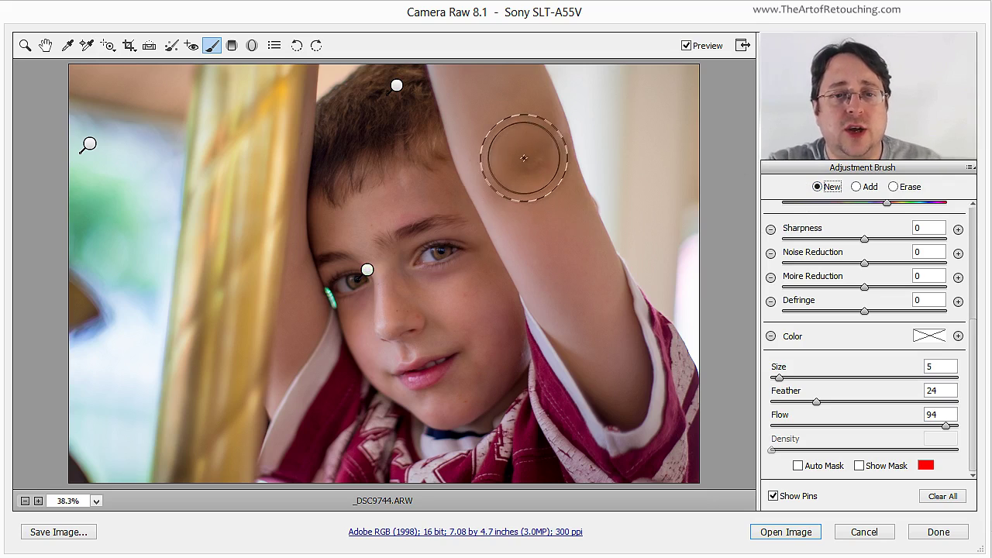
{"action": "mouse_move", "coordinate": [807, 400]}
{"action": "left_mouse_down"}
{"action": "mouse_move", "coordinate": [974, 413]}
{"action": "mouse_move", "coordinate": [970, 430]}
{"action": "left_mouse_up"}
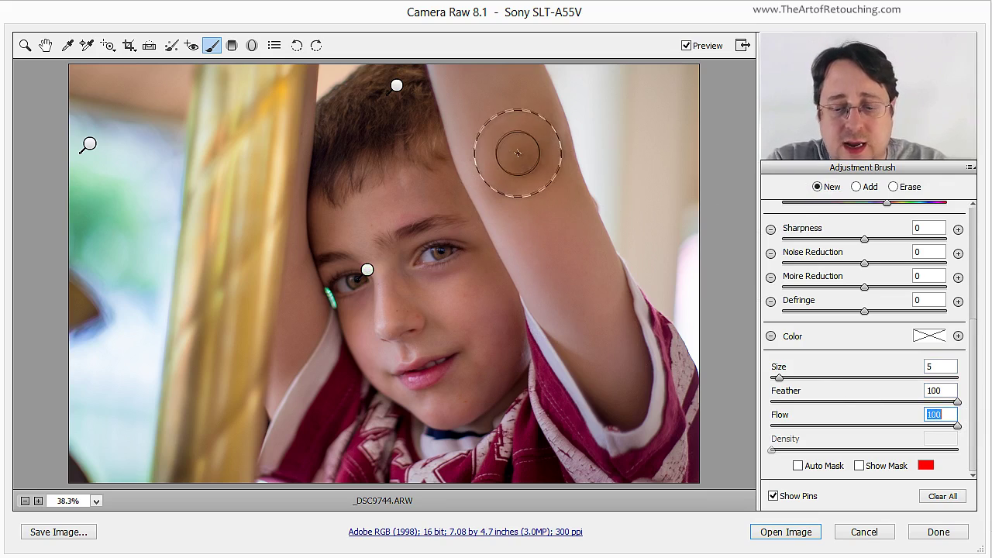
{"action": "key", "text": "bracketright"}
{"action": "key", "text": "bracketright"}
{"action": "key", "text": "bracketright"}
{"action": "mouse_move", "coordinate": [523, 157]}
{"action": "left_mouse_down"}
{"action": "mouse_move", "coordinate": [531, 190]}
{"action": "mouse_move", "coordinate": [533, 146]}
{"action": "left_mouse_up"}
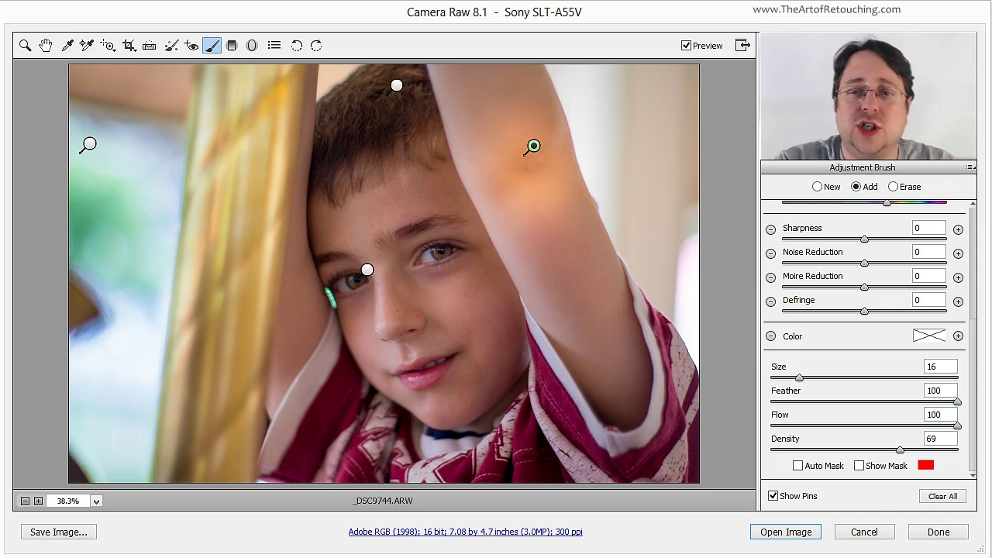
- Reset the elbow adjustment's Temperature, Exposure and Saturation to 0
{"action": "scroll", "coordinate": [841, 252], "scroll_direction": "up", "scroll_amount": 5}
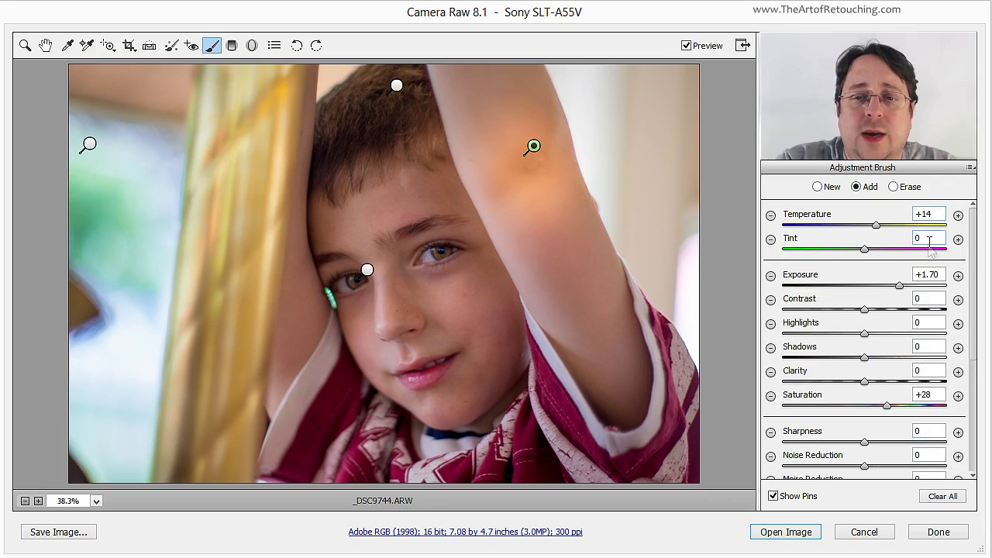
{"action": "left_click", "coordinate": [926, 214]}
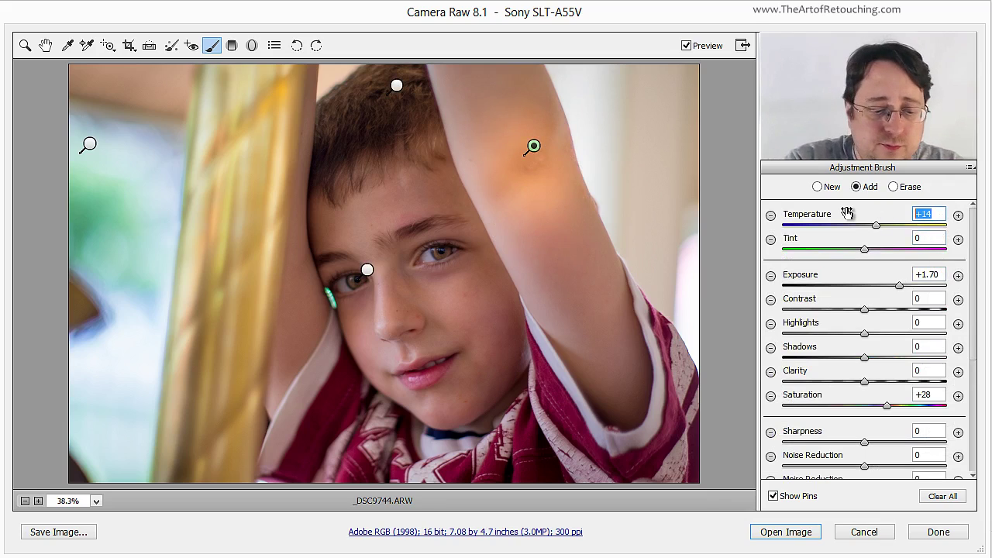
{"action": "type", "text": "-"}
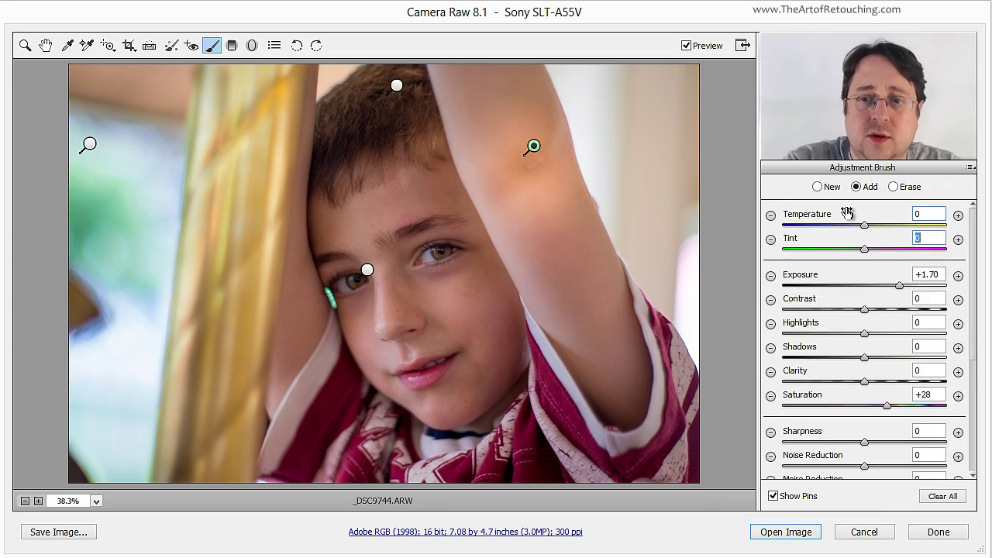
{"action": "key", "text": "Tab"}
{"action": "type", "text": "0"}
{"action": "key", "text": "Tab"}
{"action": "key", "text": "Tab"}
{"action": "key", "text": "Tab"}
{"action": "key", "text": "Tab"}
{"action": "key", "text": "Tab"}
{"action": "type", "text": "0"}
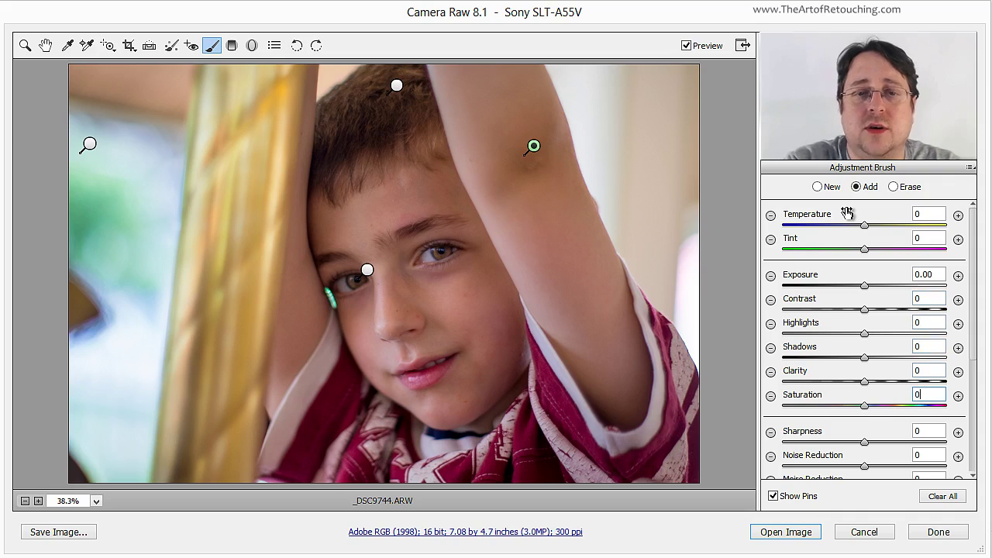
{"action": "key", "text": "Tab"}
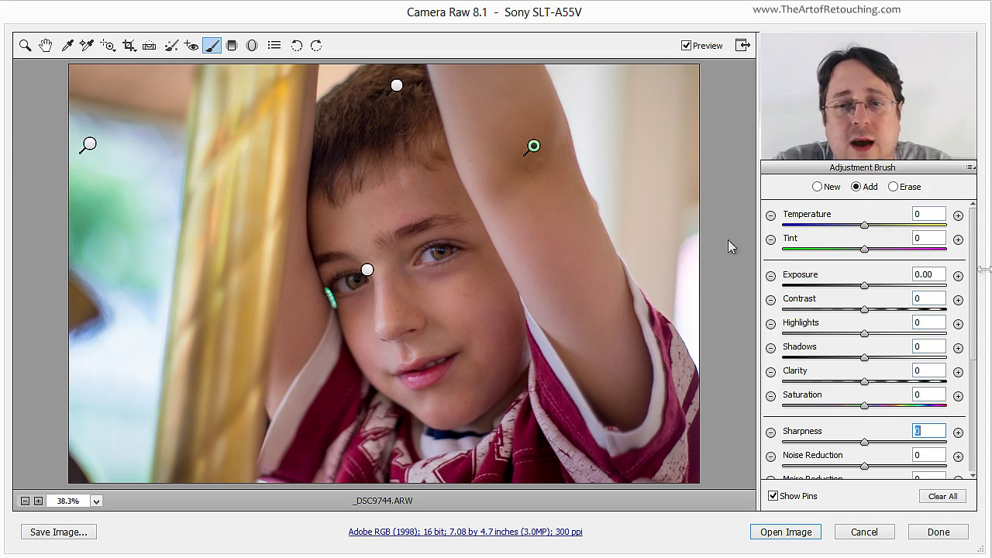
- Set the elbow brush Temperature to -12, then toggle Preview off and on twice to compare
{"action": "left_click", "coordinate": [865, 225]}
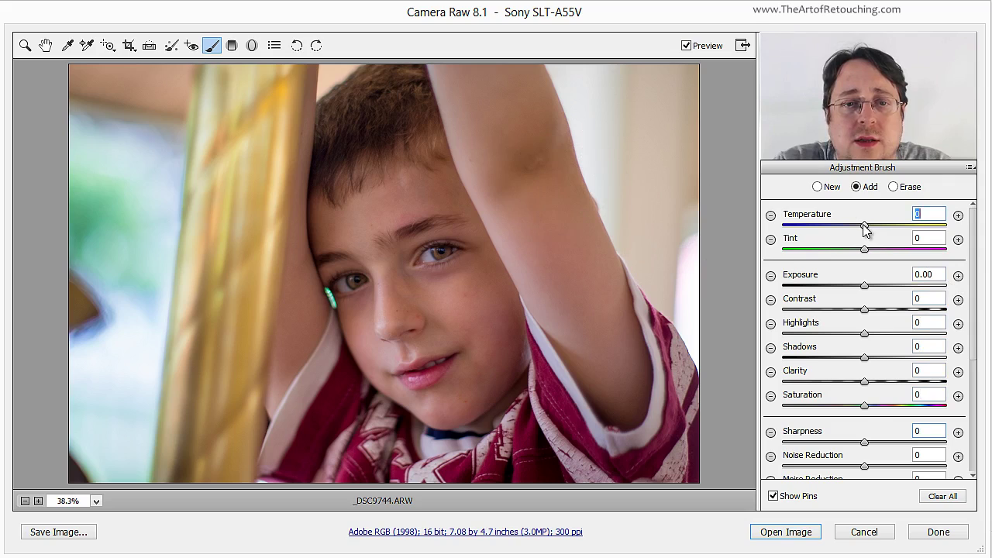
{"action": "left_click_drag", "start_coordinate": [863, 224], "coordinate": [856, 233]}
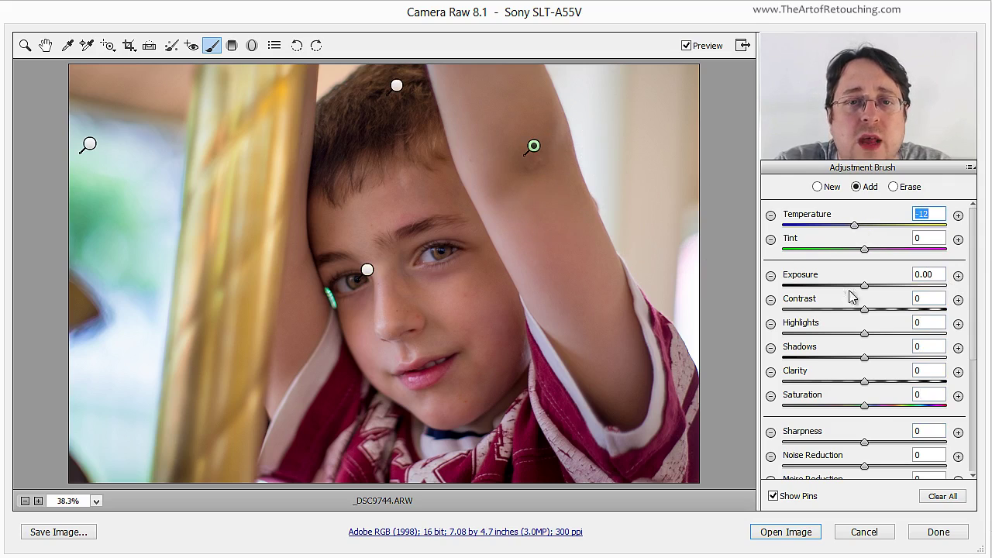
{"action": "left_click", "coordinate": [698, 48]}
{"action": "left_click", "coordinate": [697, 48]}
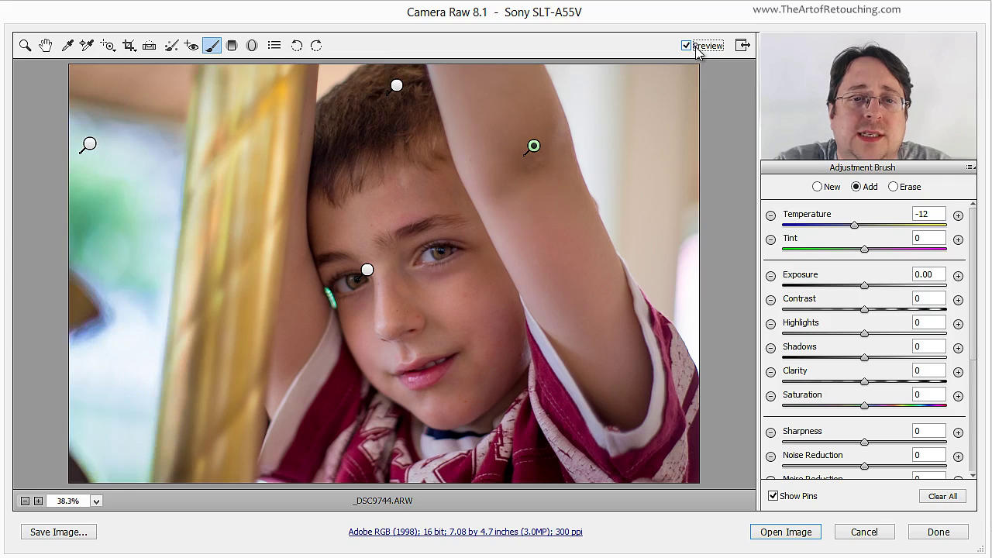
{"action": "left_click", "coordinate": [697, 48]}
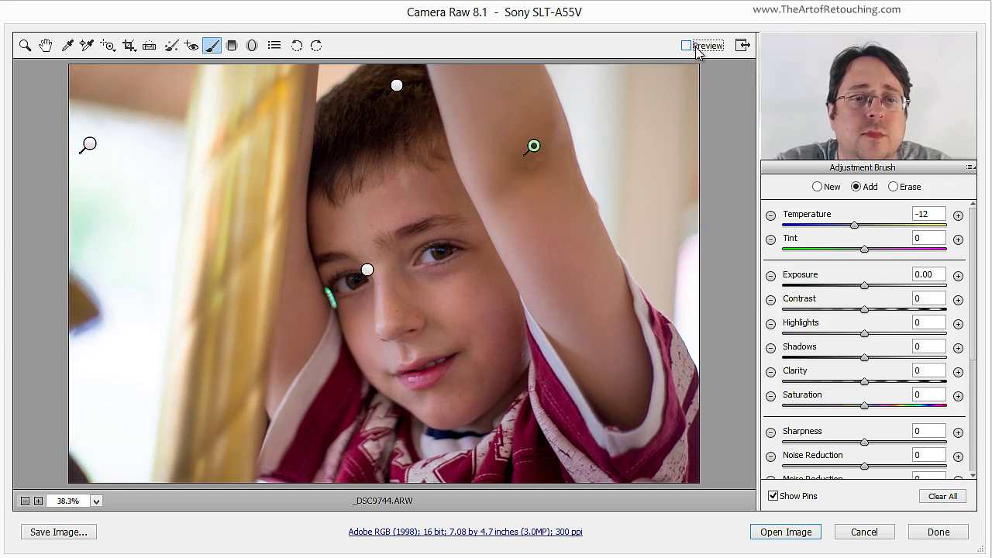
{"action": "left_click", "coordinate": [698, 48]}
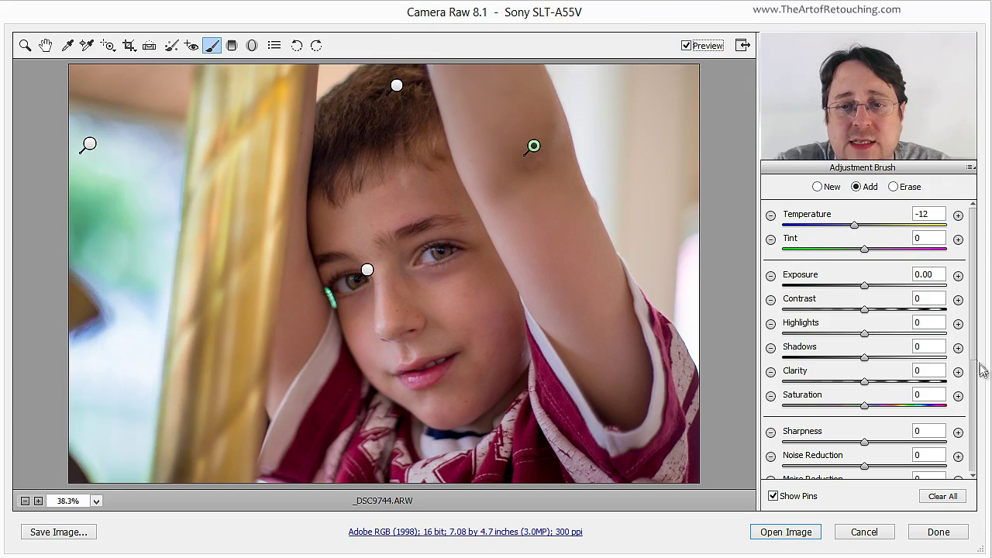
{"action": "left_click", "coordinate": [972, 431]}
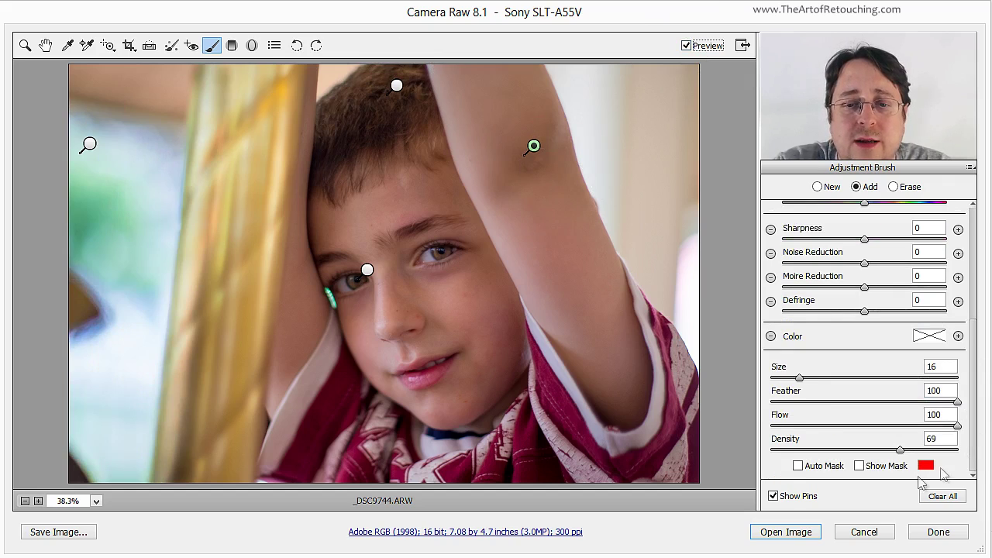
- Hide the adjustment pins and toggle Preview off and on twice, then scroll the brush panel
{"action": "left_click", "coordinate": [772, 497]}
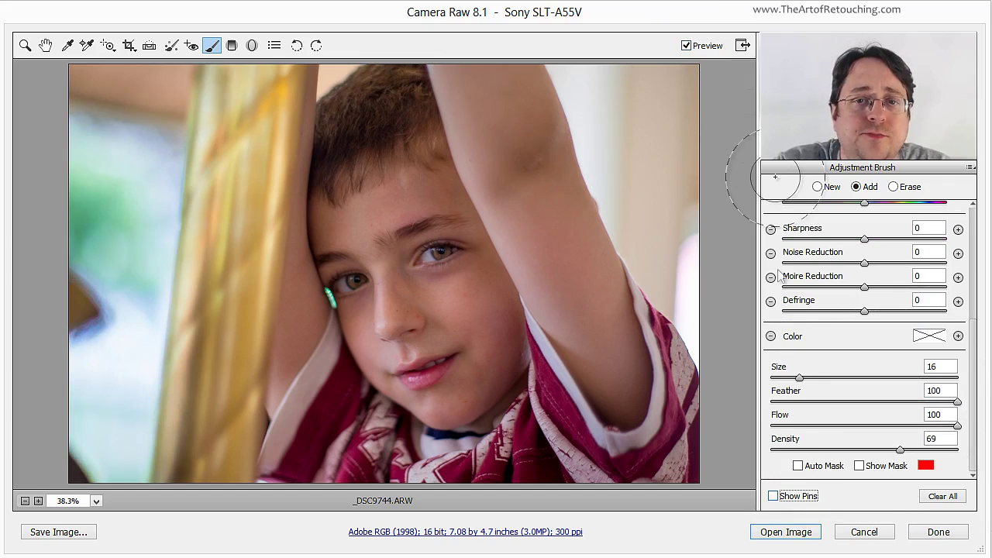
{"action": "left_click", "coordinate": [706, 47]}
{"action": "left_click", "coordinate": [706, 47]}
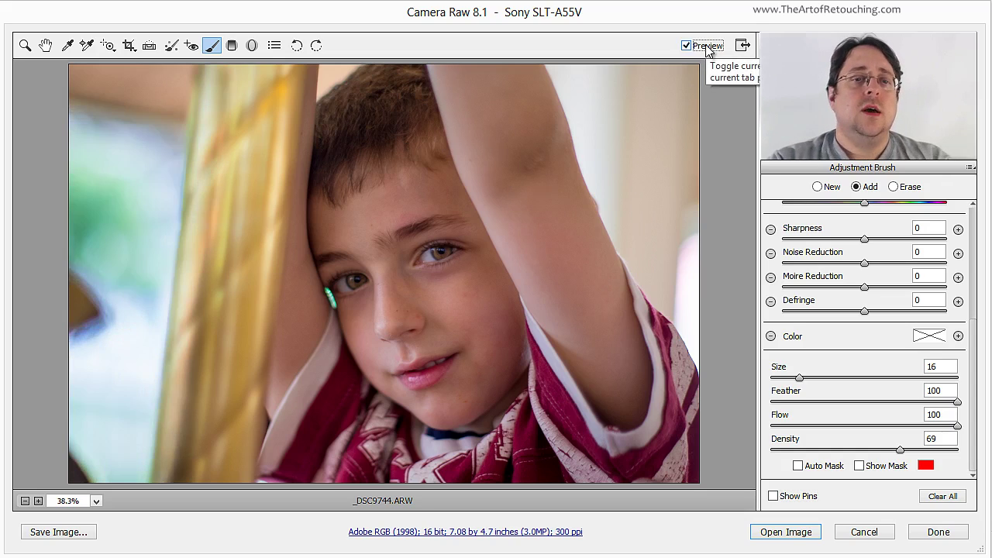
{"action": "left_click", "coordinate": [706, 47]}
{"action": "left_click", "coordinate": [706, 47]}
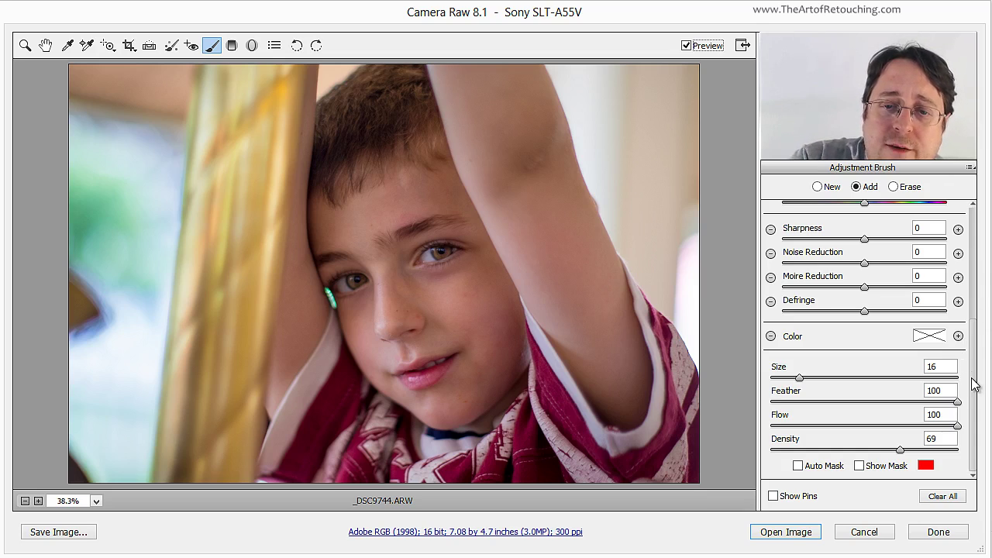
{"action": "scroll", "coordinate": [974, 385], "scroll_direction": "up", "scroll_amount": 5}
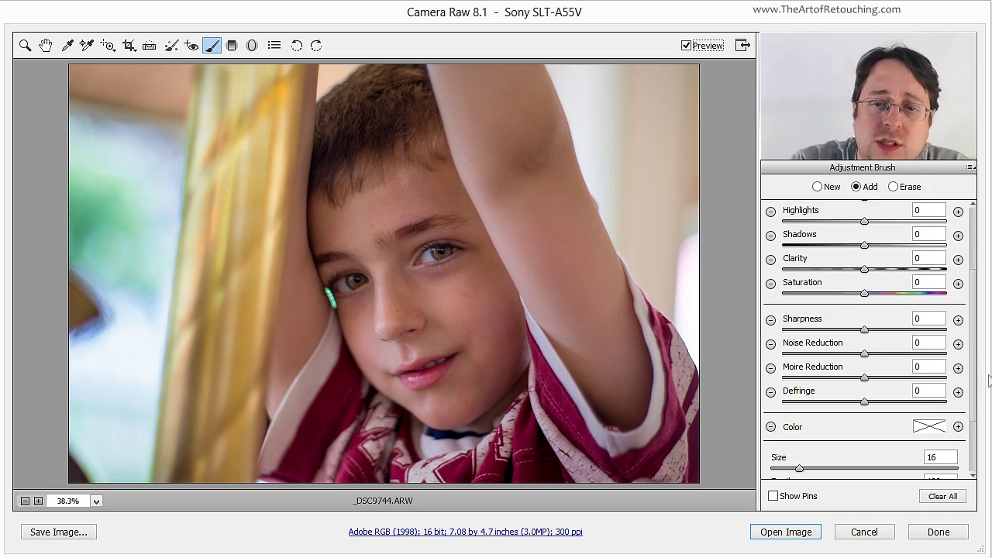
{"action": "left_click_drag", "start_coordinate": [989, 380], "coordinate": [981, 290]}
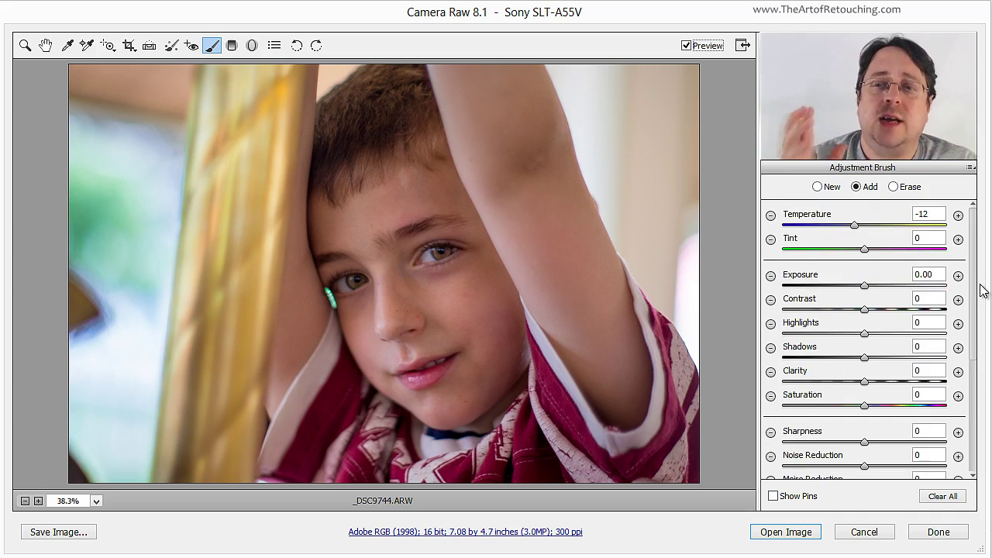